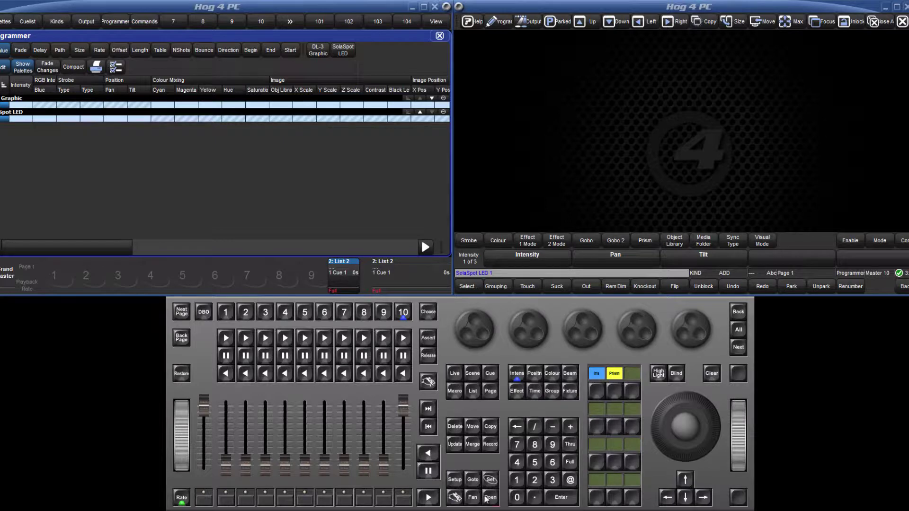
Open the Media Picker and step through its Colour, Gobo, Prism and Media swatches
click(490, 499)
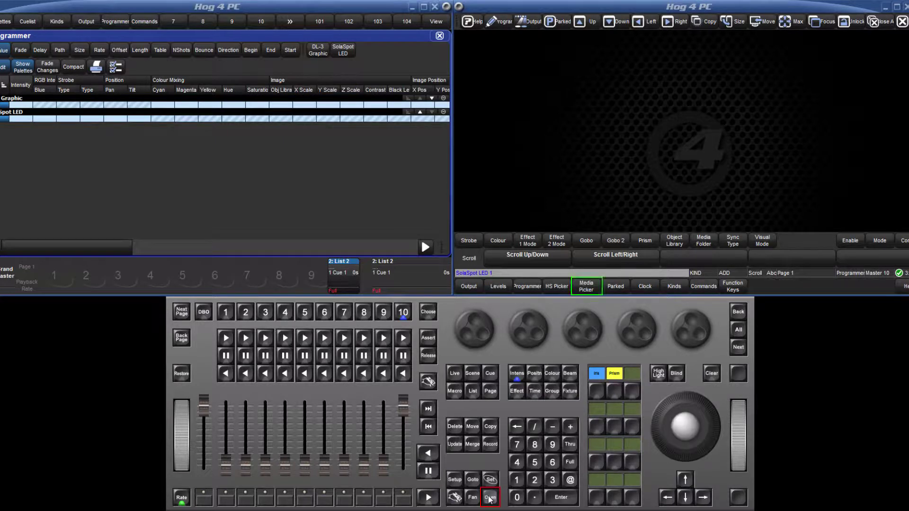
click(489, 498)
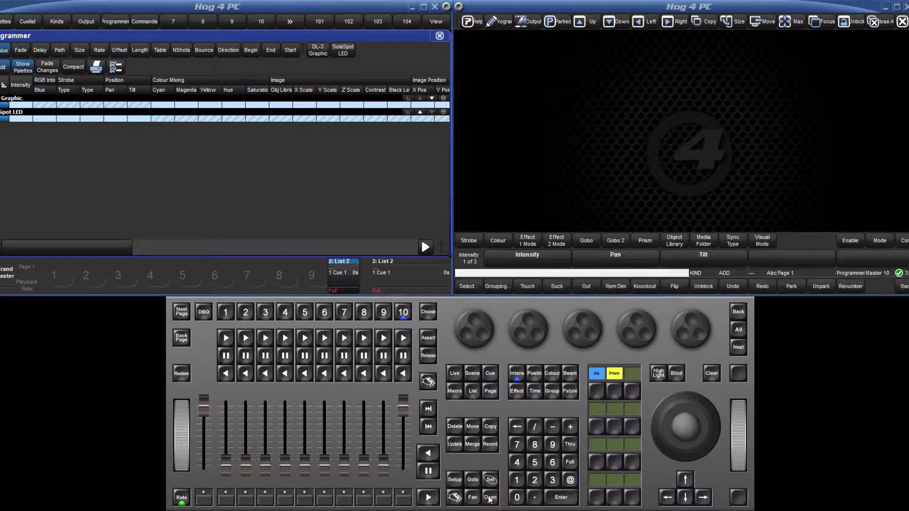
click(490, 499)
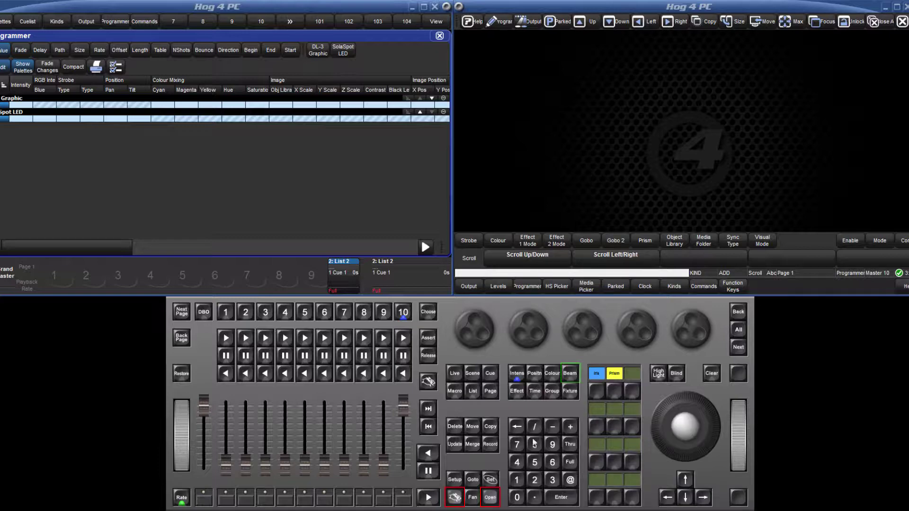
click(567, 372)
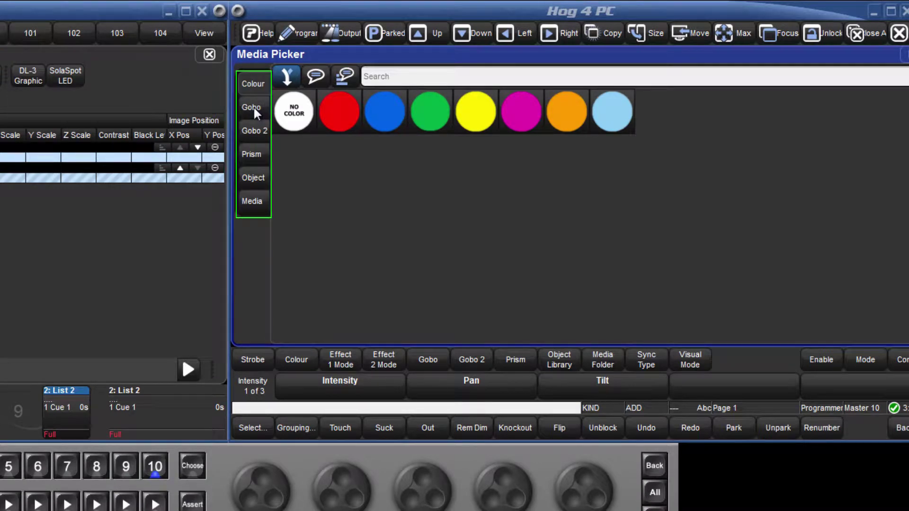
click(253, 108)
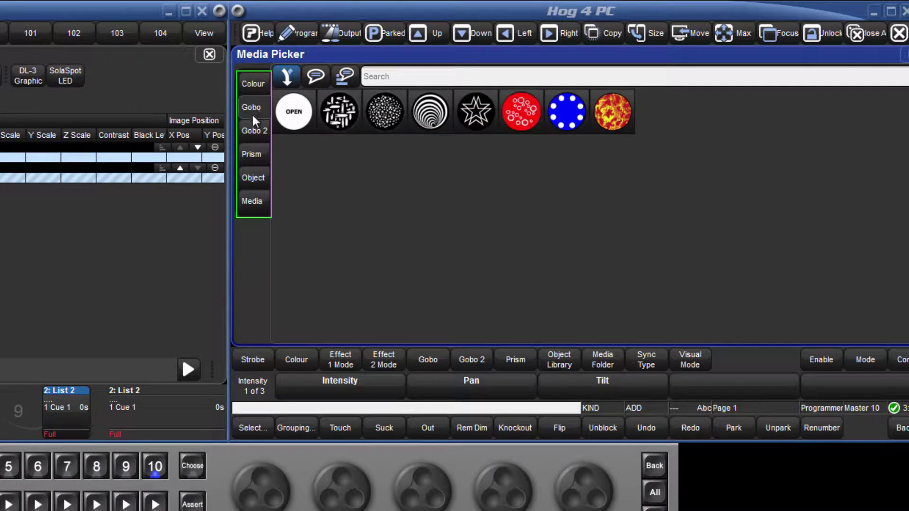
click(250, 152)
click(251, 197)
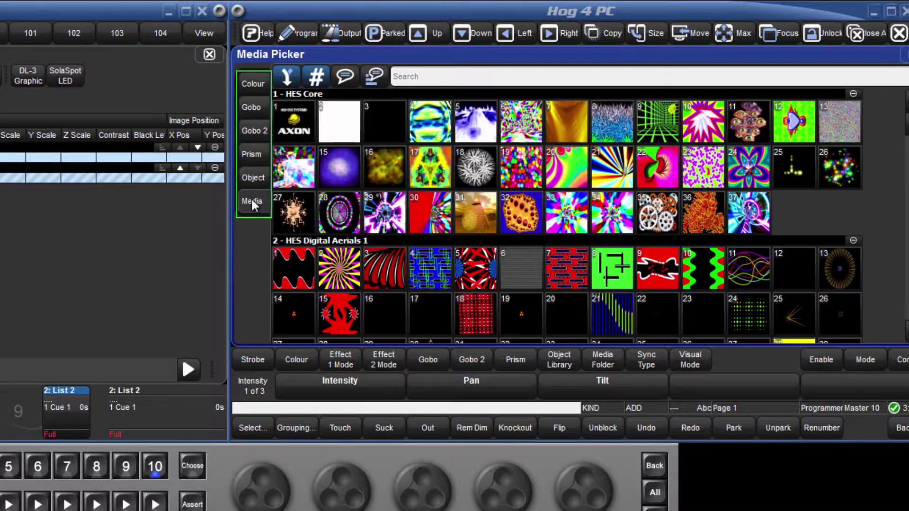
Filter the media by 'fl', then by 'water', then clear the search
click(401, 76)
text(f)
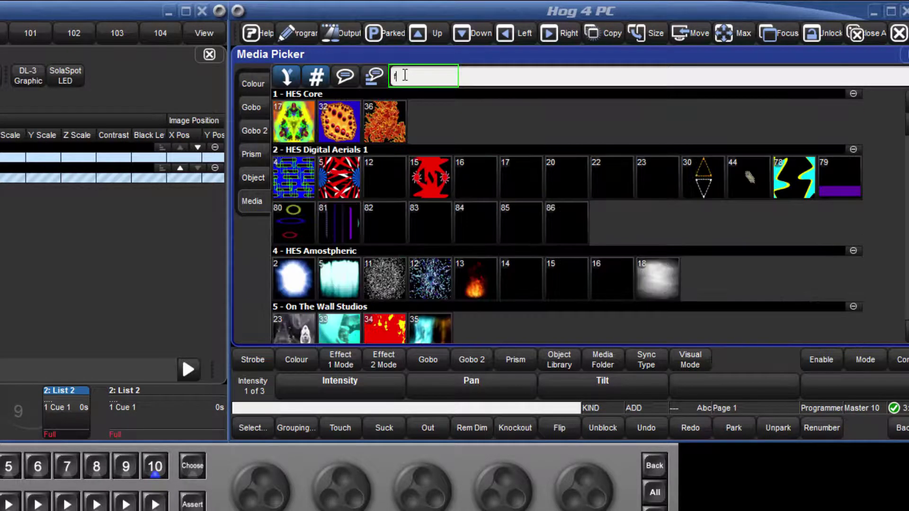
text(l)
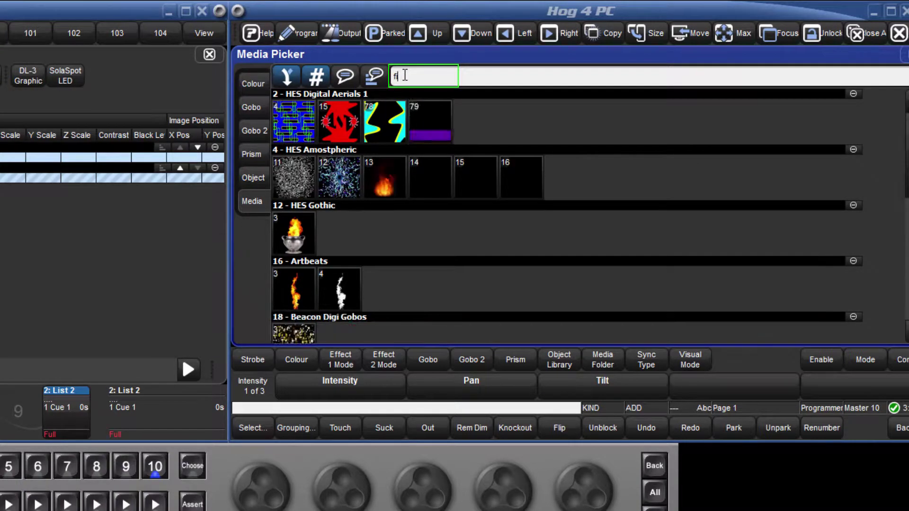
key(BackSpace)
key(BackSpace)
text(water)
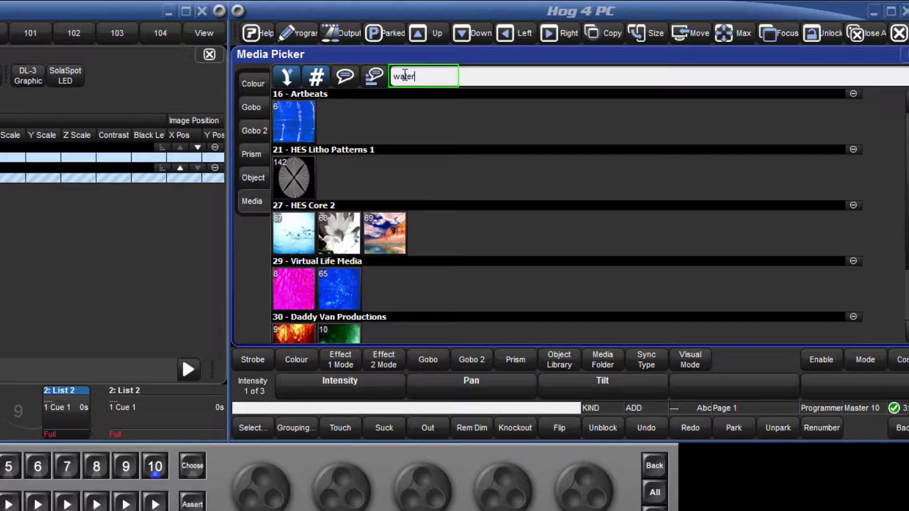
key(BackSpace)
key(BackSpace)
key(BackSpace)
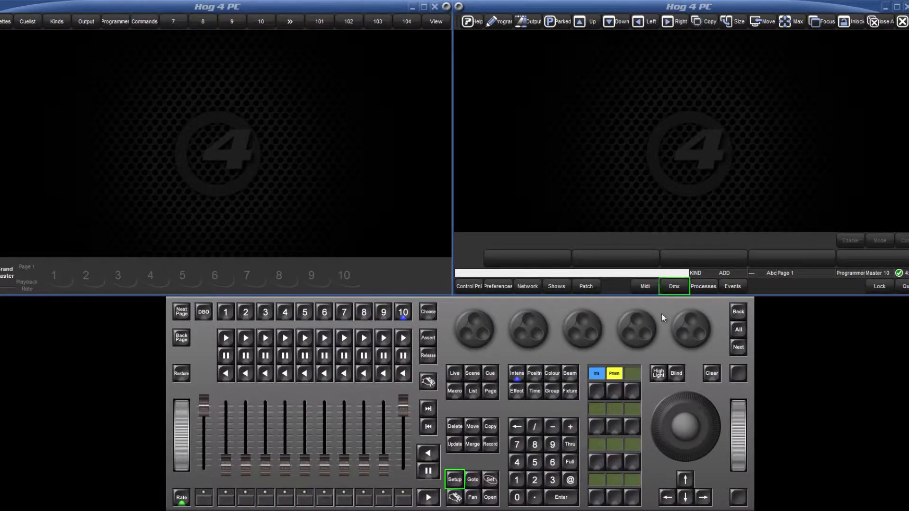
Set a block of DMX output channels to 255, then return them to ArtNet and HogNet input
click(674, 287)
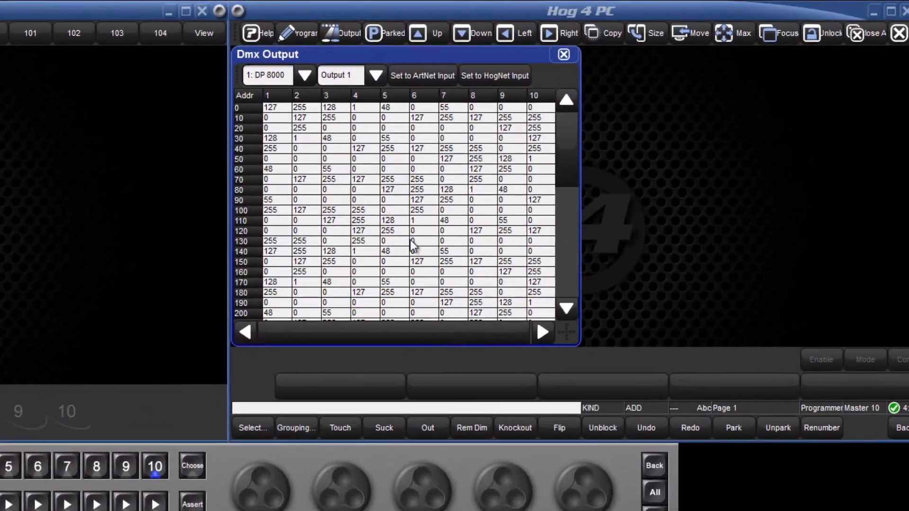
click(320, 100)
drag(307, 110, 402, 129)
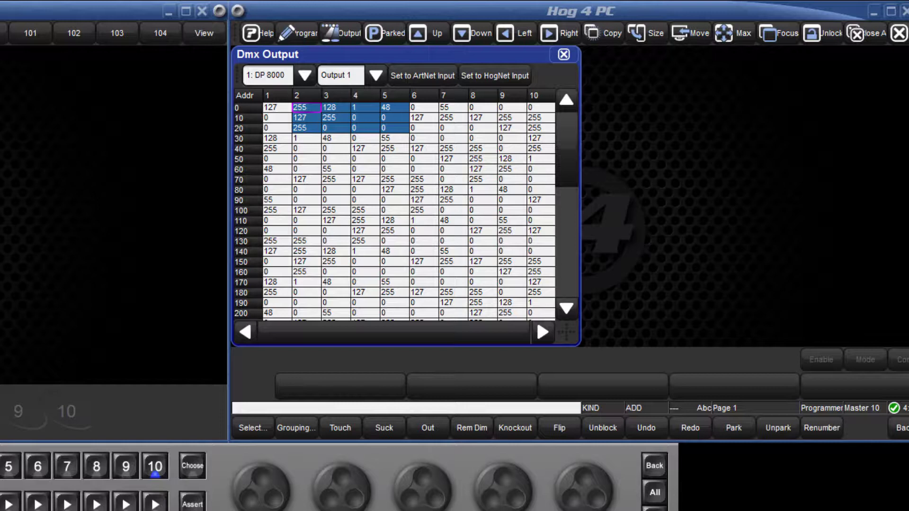
text(255)
key(Return)
click(415, 75)
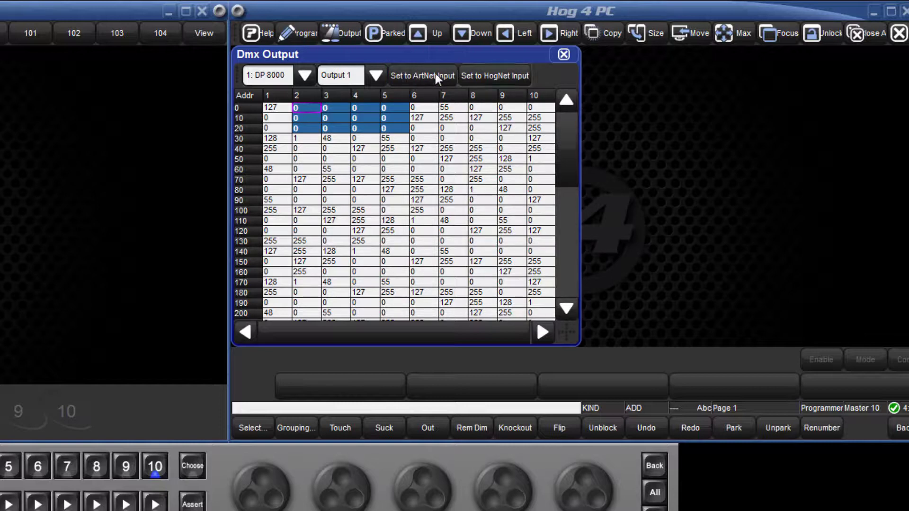
click(505, 79)
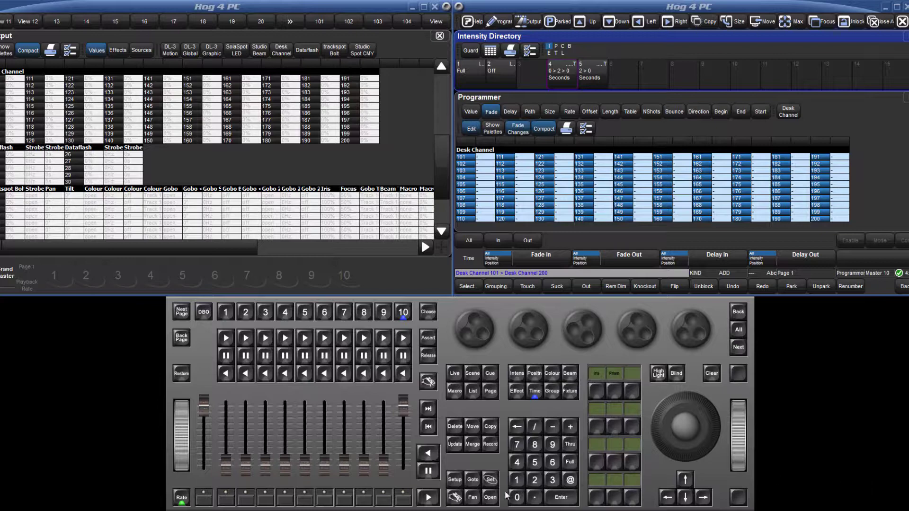
Open the 0 > 2 > 0 Seconds timing palette and view its fade times and values
click(490, 497)
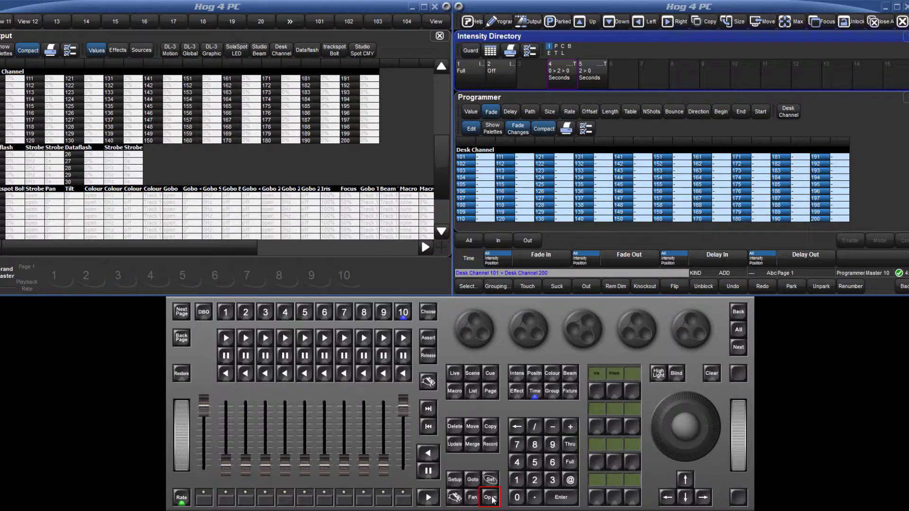
click(562, 80)
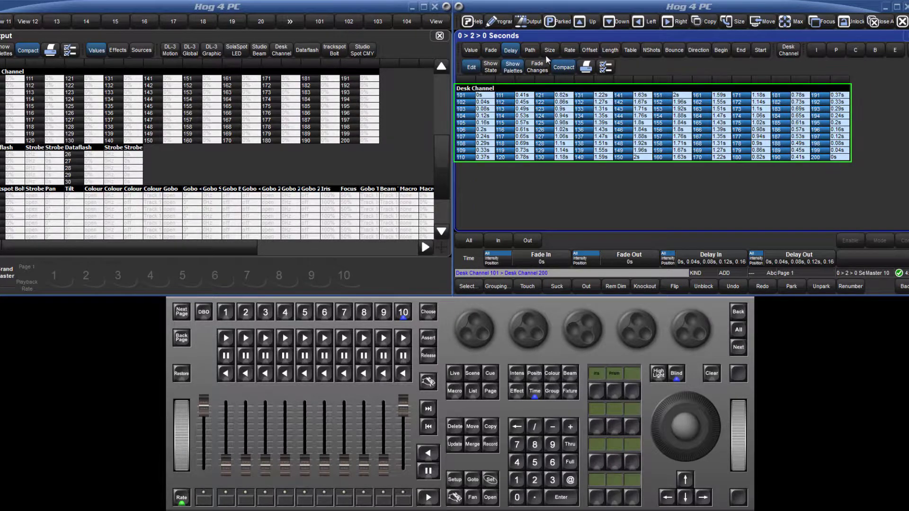
click(491, 50)
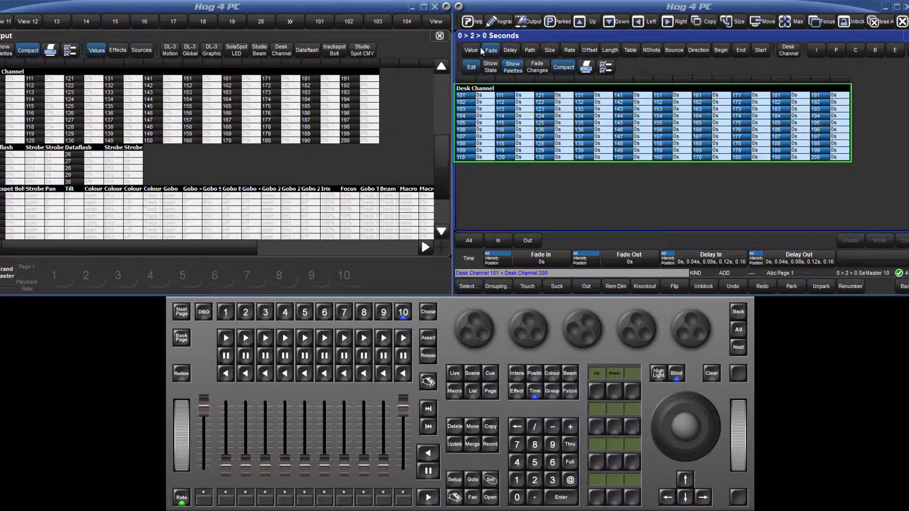
click(472, 51)
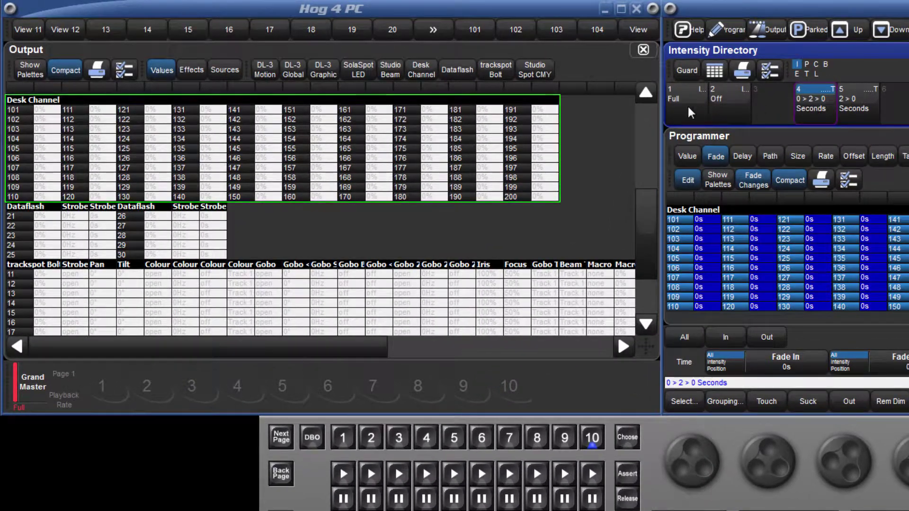
Bring the desk channels to Full, then fade them Off with 2 > 0 Seconds timing
click(685, 107)
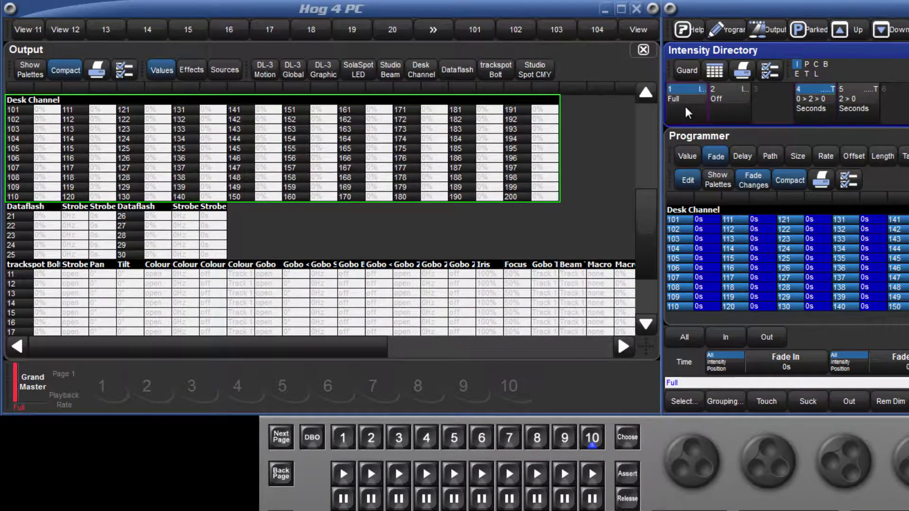
click(860, 95)
click(733, 104)
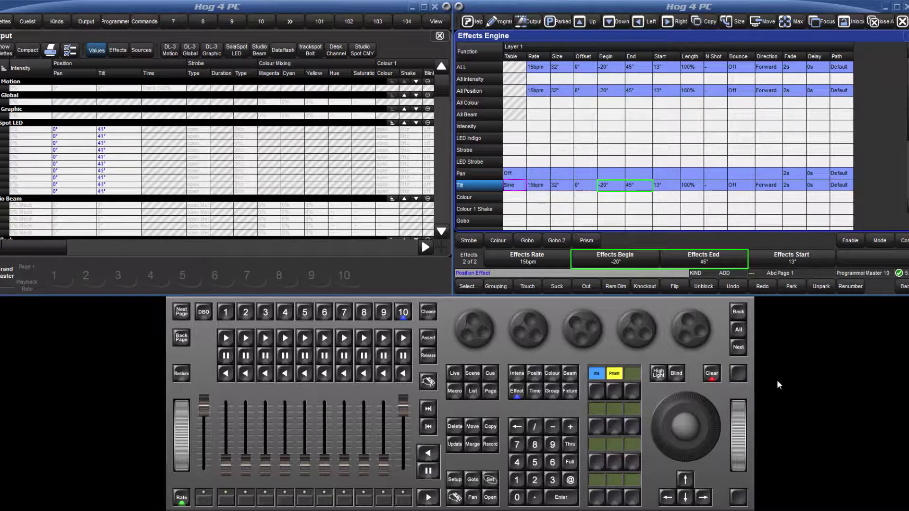
Set the tilt effect's start to 20° and raise the Spot LEDs' tilt position
click(666, 185)
text(2)
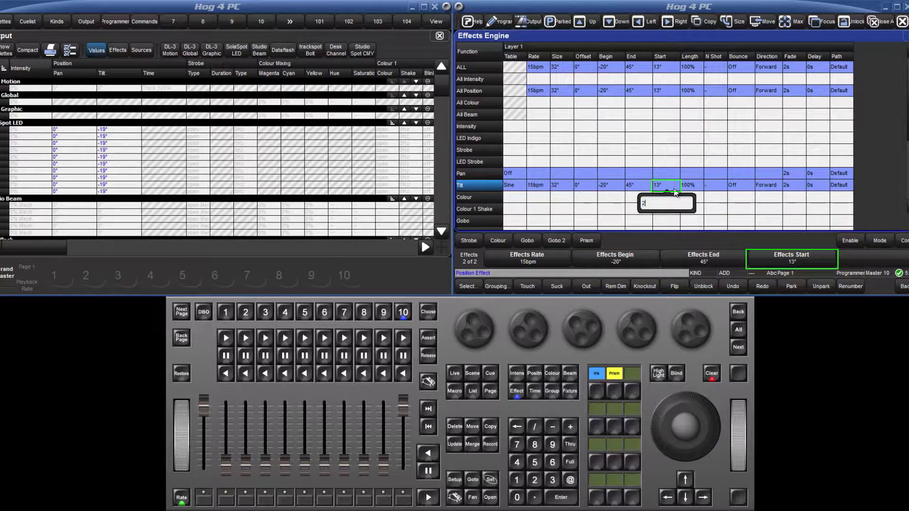
text(0)
key(Return)
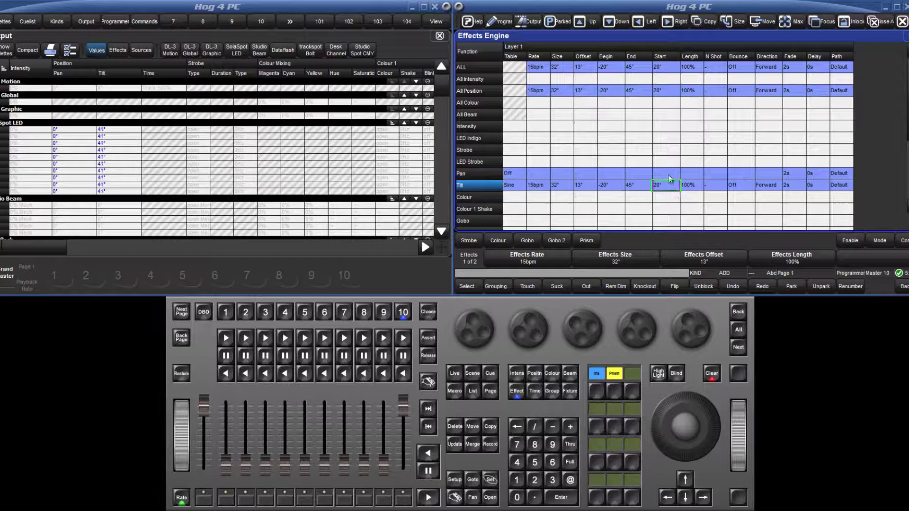
click(501, 21)
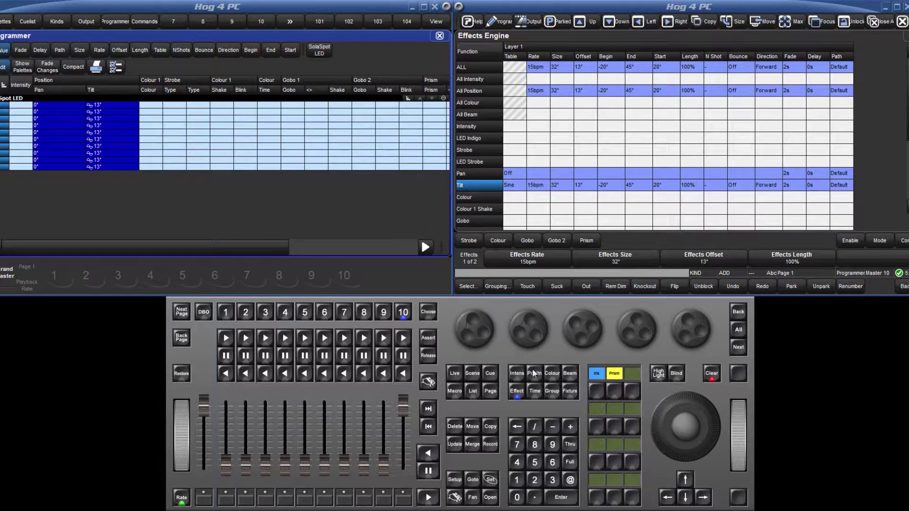
click(533, 373)
drag(597, 341, 595, 331)
Widen the tilt effect to begin -22°, end 114°, size 68°, and reverse its direction
click(516, 391)
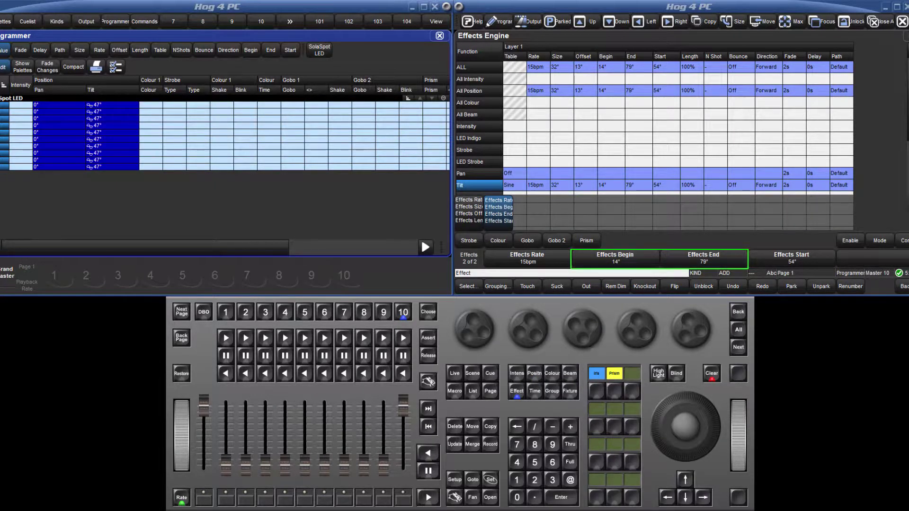
mouse_move(582, 331)
mouse_down()
mouse_move(562, 343)
mouse_move(527, 327)
mouse_up()
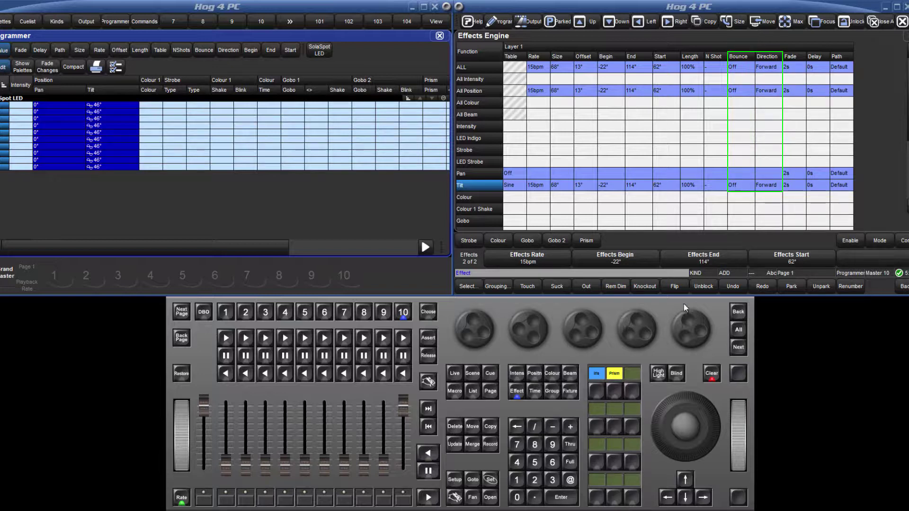
click(770, 189)
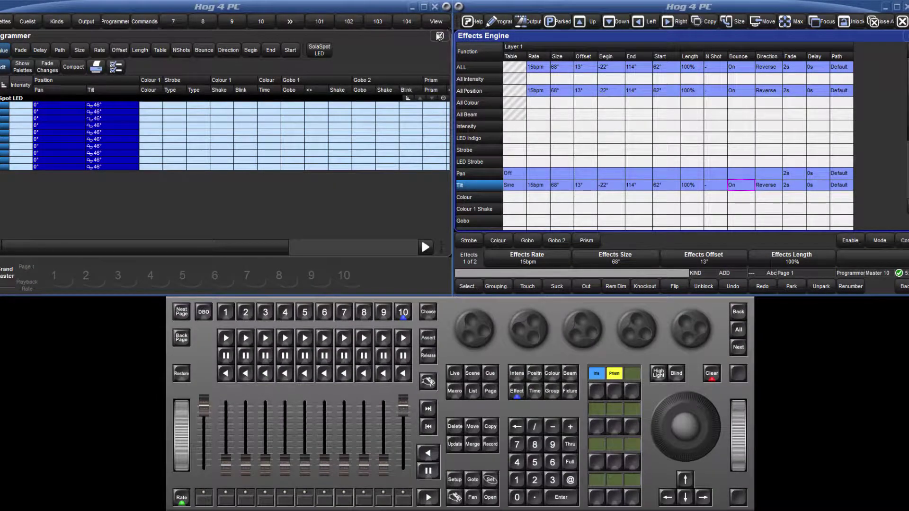
Apply the circle effect to the Spot LEDs' pan and tilt
click(439, 36)
click(516, 390)
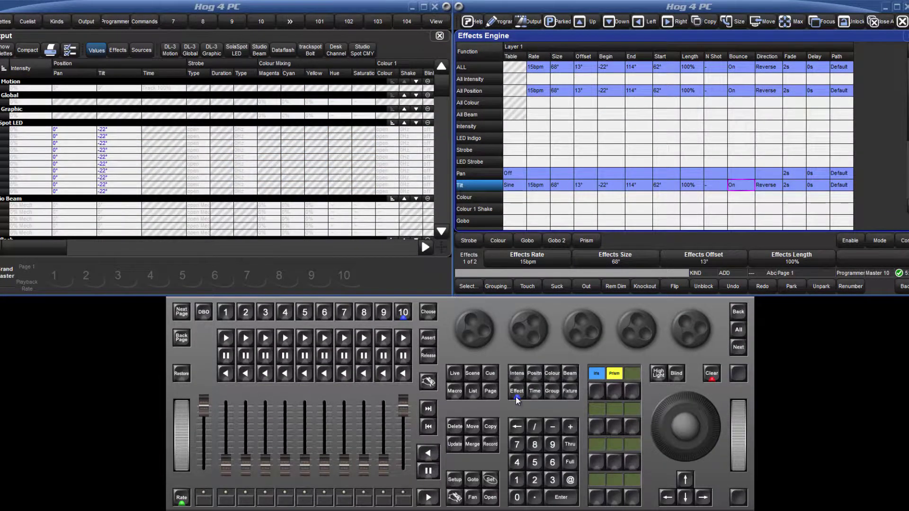
click(705, 64)
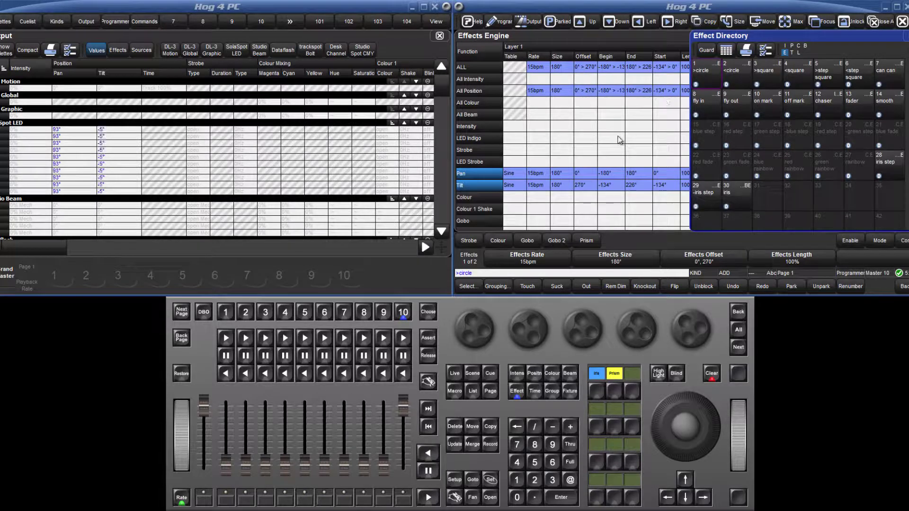
click(537, 173)
Set the circle effect's rate to 40bpm, then turn it down slower
click(536, 186)
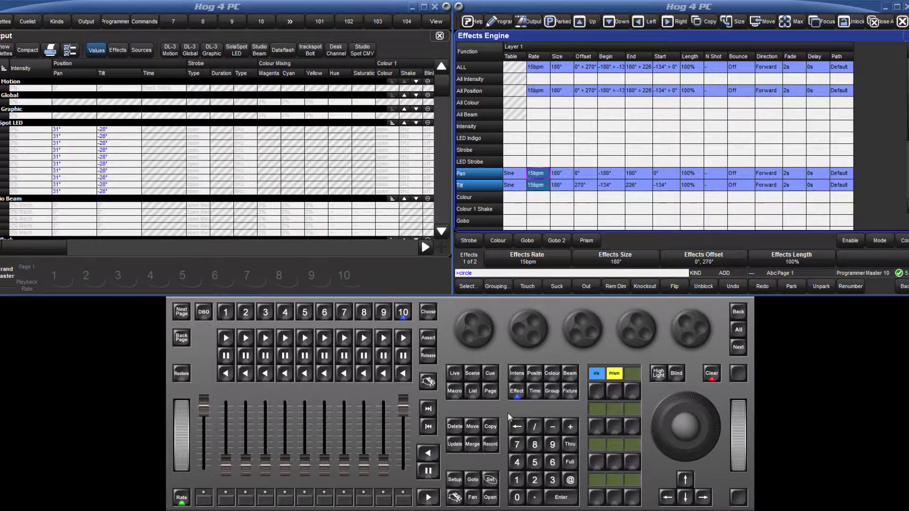
click(490, 479)
click(517, 462)
click(517, 497)
click(561, 496)
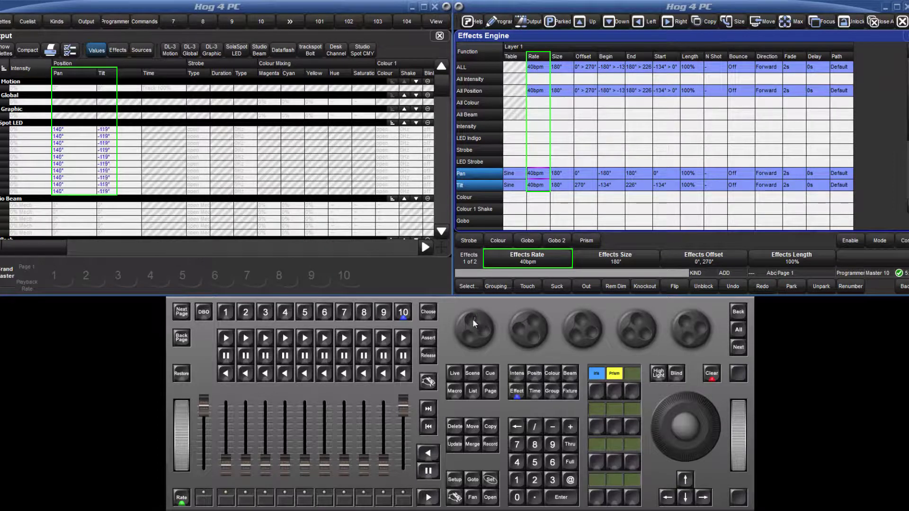
drag(472, 319, 473, 355)
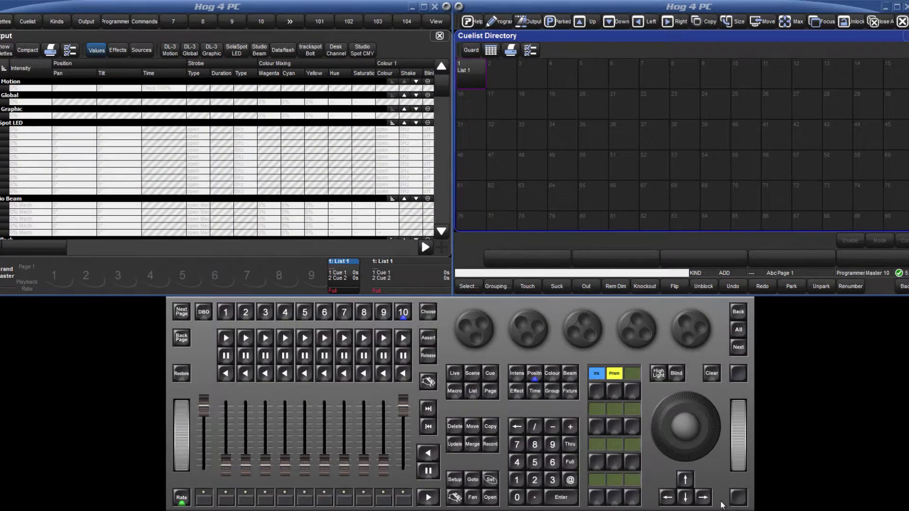
Fire Cue 1 of List 1, then advance it to Cue 2
click(428, 501)
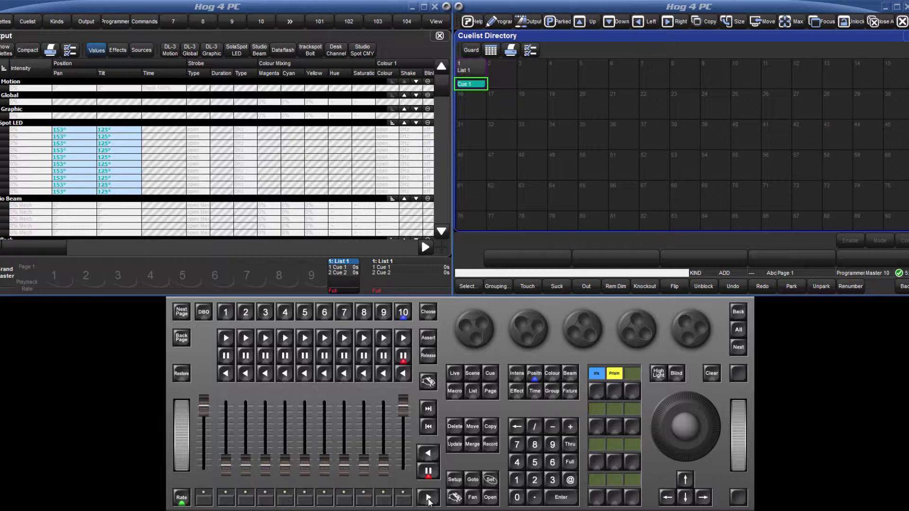
click(428, 498)
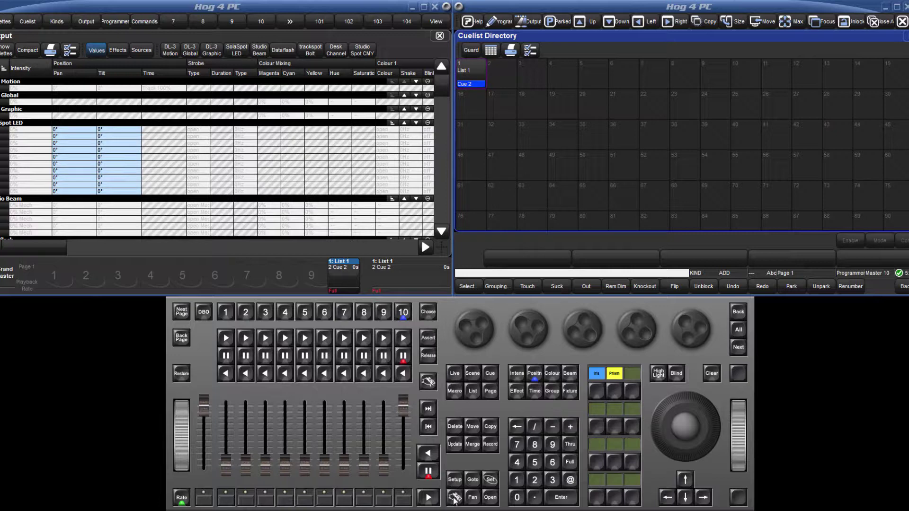
Set List 1's 'Action of Halt when halted' option to Toggle Fx
click(408, 314)
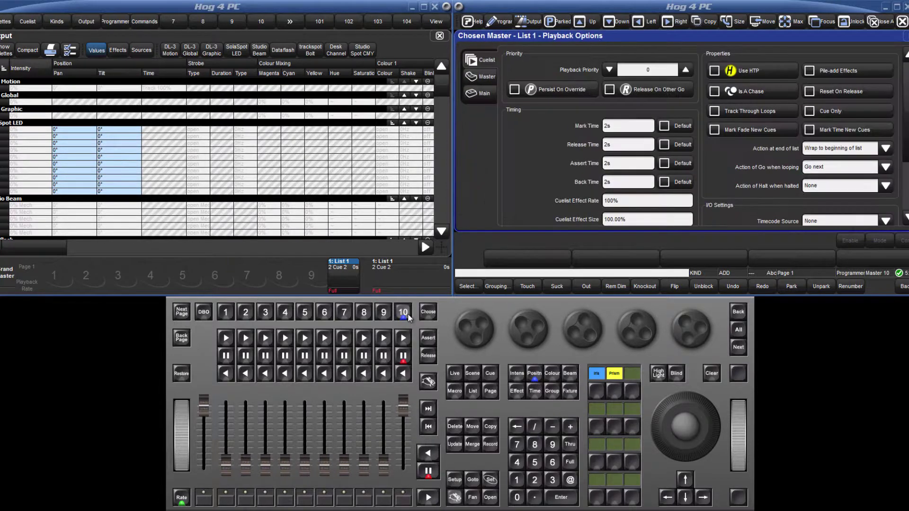
click(829, 187)
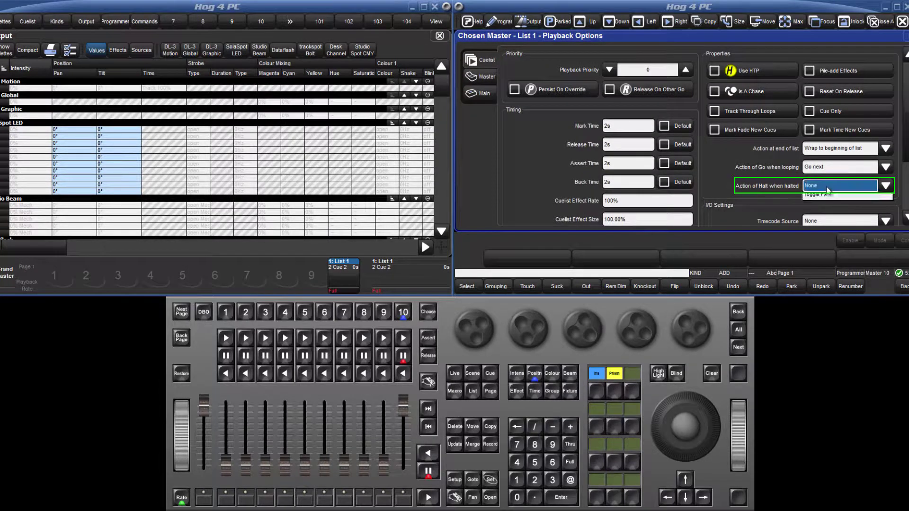
click(824, 248)
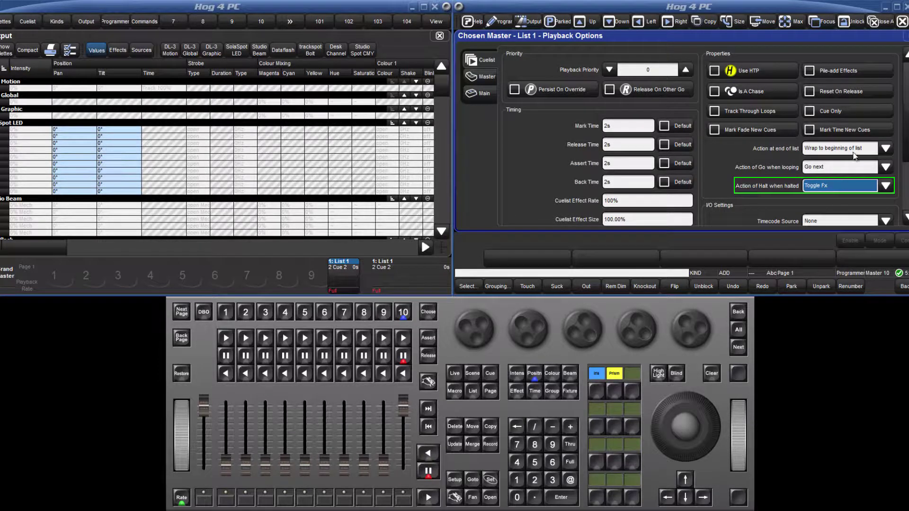
key(Escape)
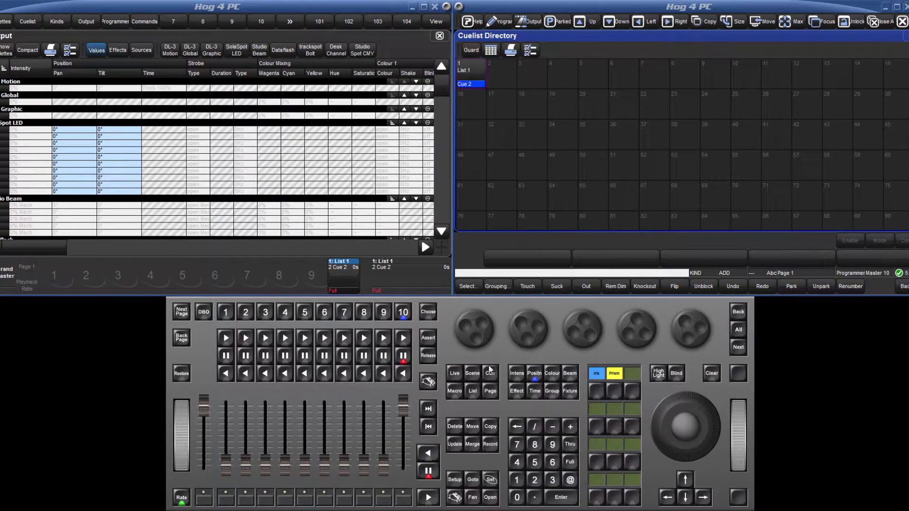
Fire Cue 1, halt List 1 to toggle the effect off, then resume it
click(430, 496)
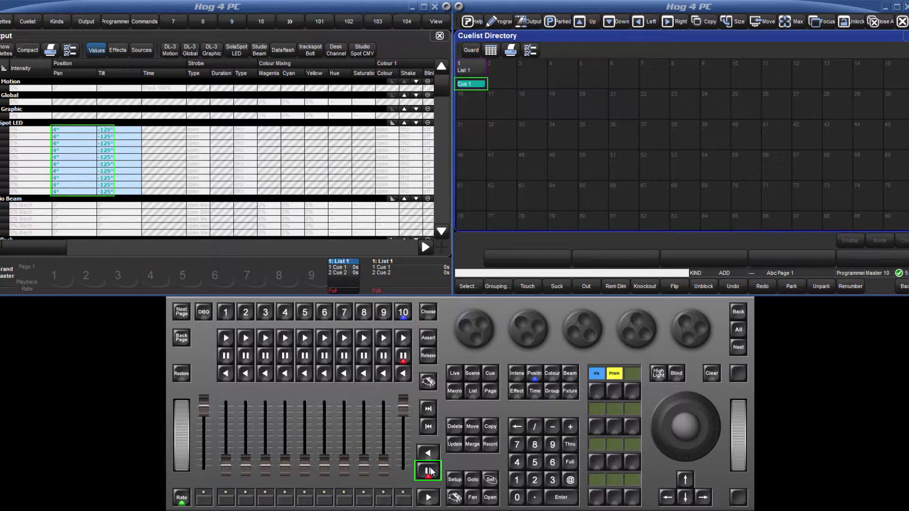
click(430, 471)
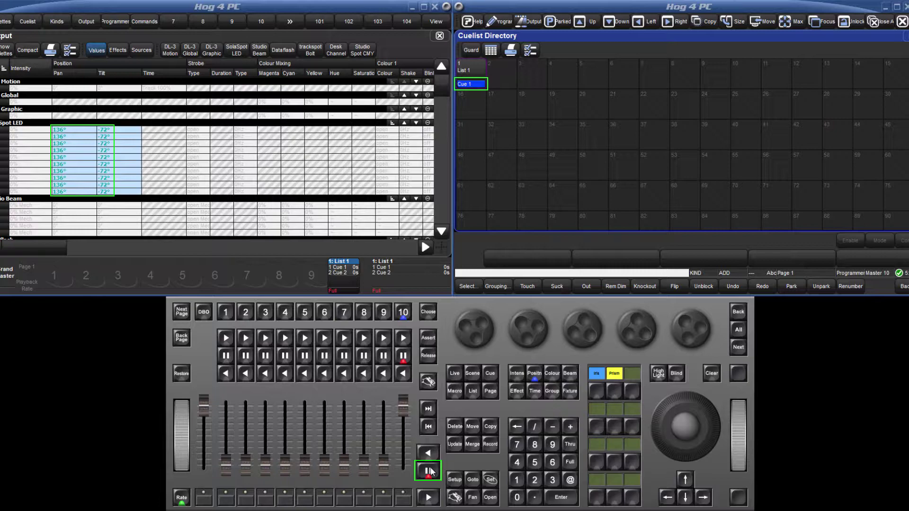
click(430, 470)
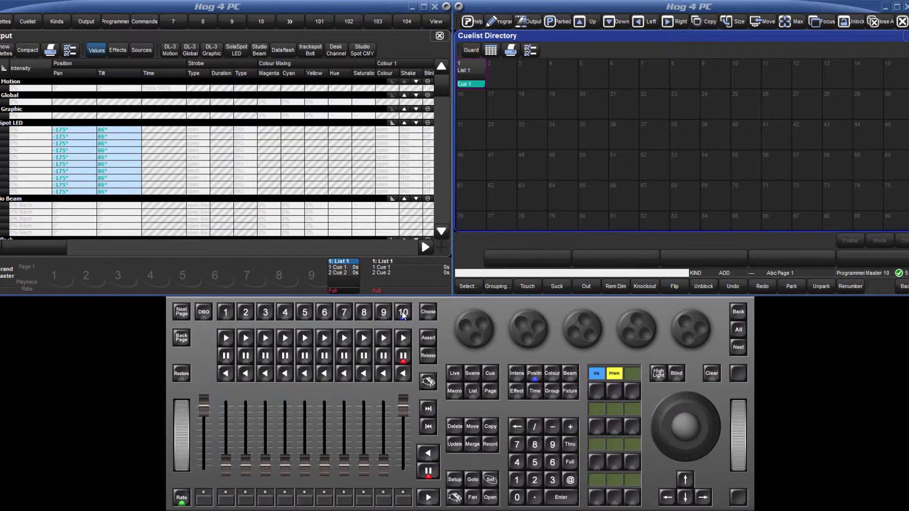
Select List 1 on master 10 and lower its Cuelist Effect Size to 91.75%
click(401, 311)
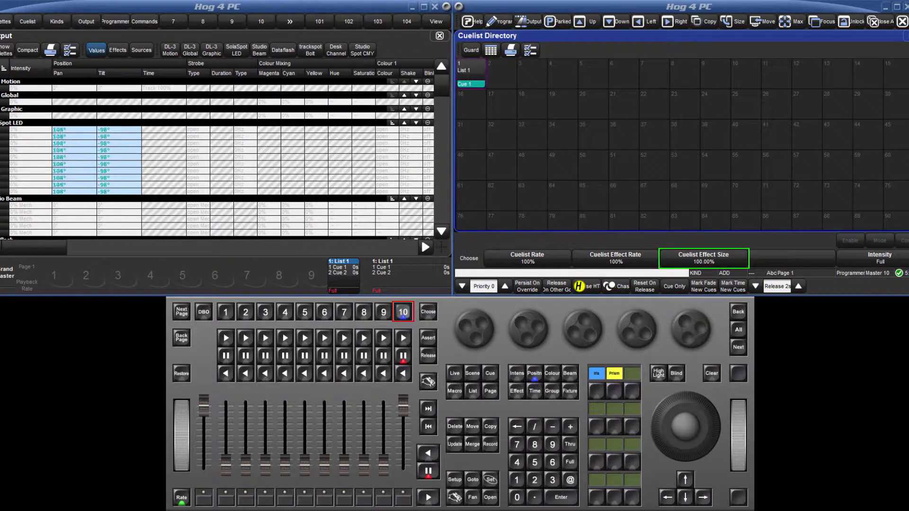
drag(582, 328, 582, 339)
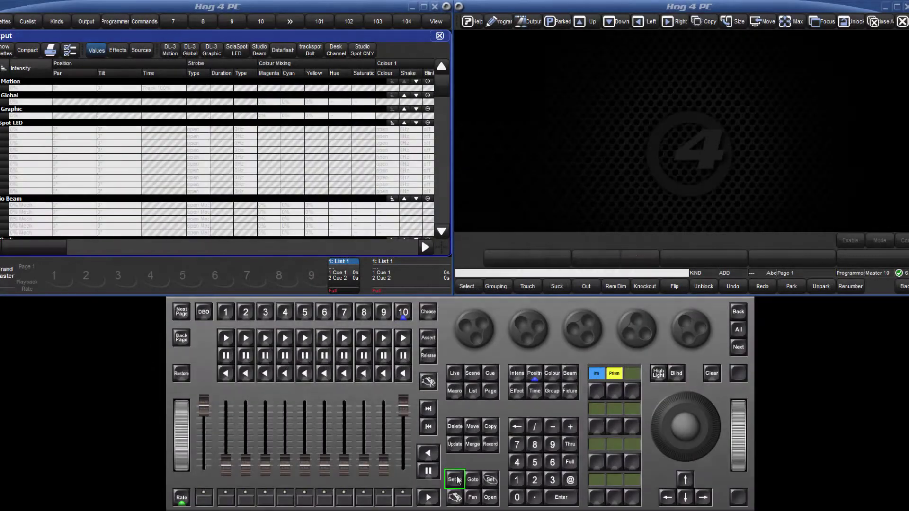
Open User Preferences and review the Recording behaviour options, keeping Default
click(488, 284)
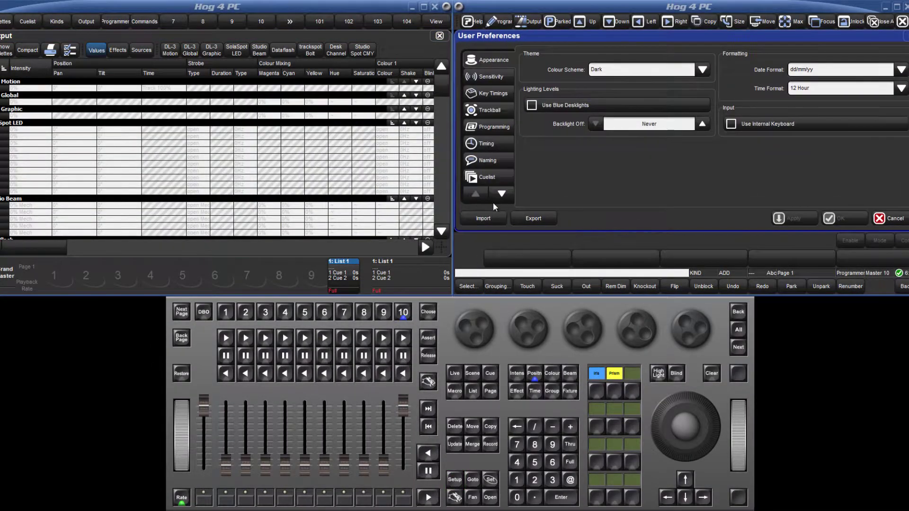
click(494, 197)
click(494, 197)
click(494, 197)
click(495, 160)
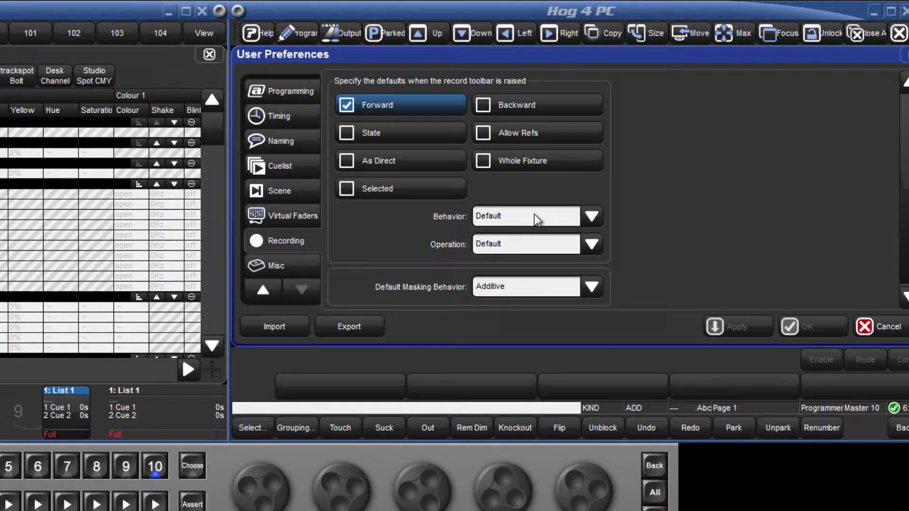
click(534, 217)
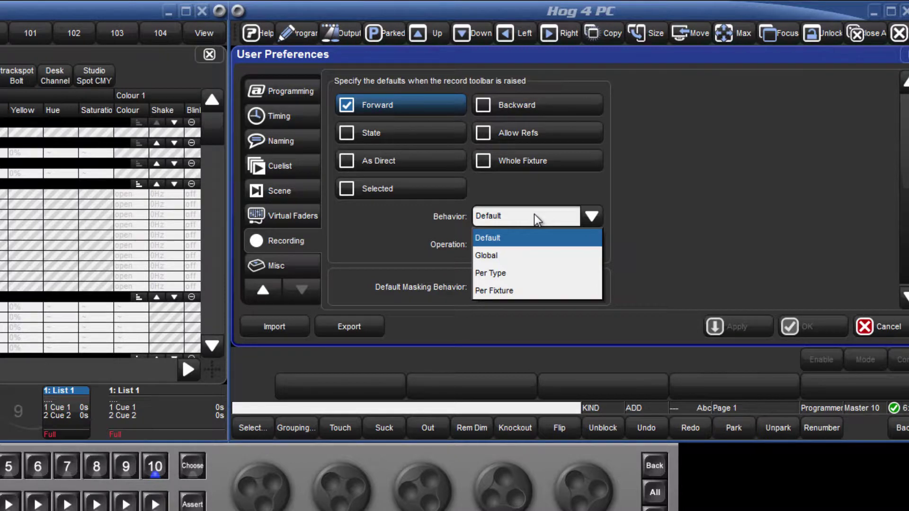
click(534, 214)
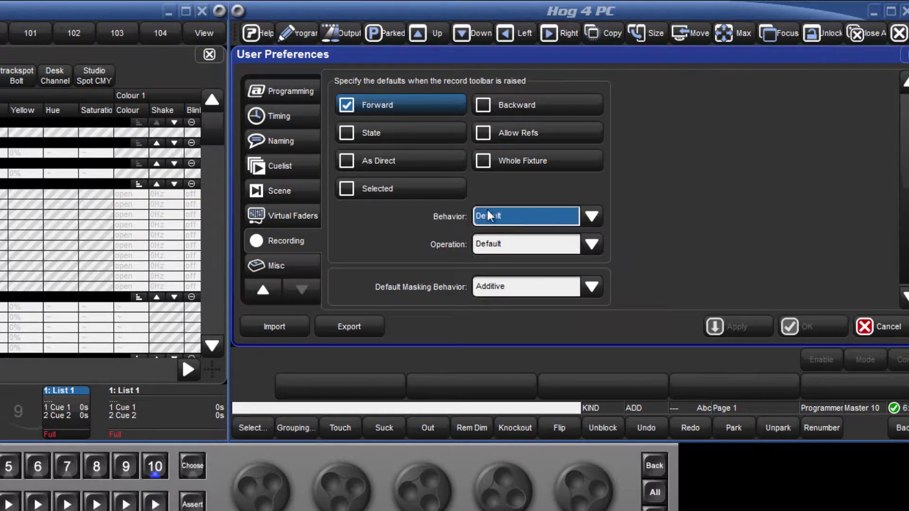
Review the Cuelist preferences for the Master and Main playback keys
click(297, 166)
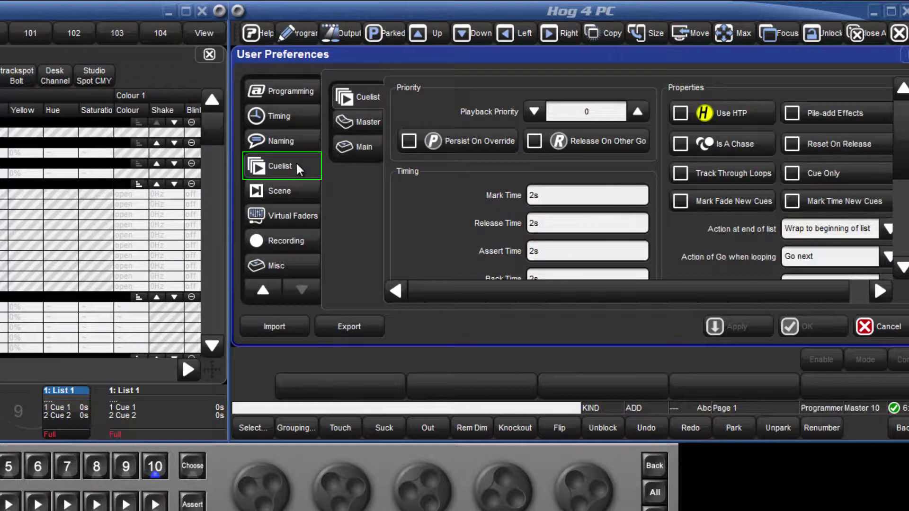
click(359, 124)
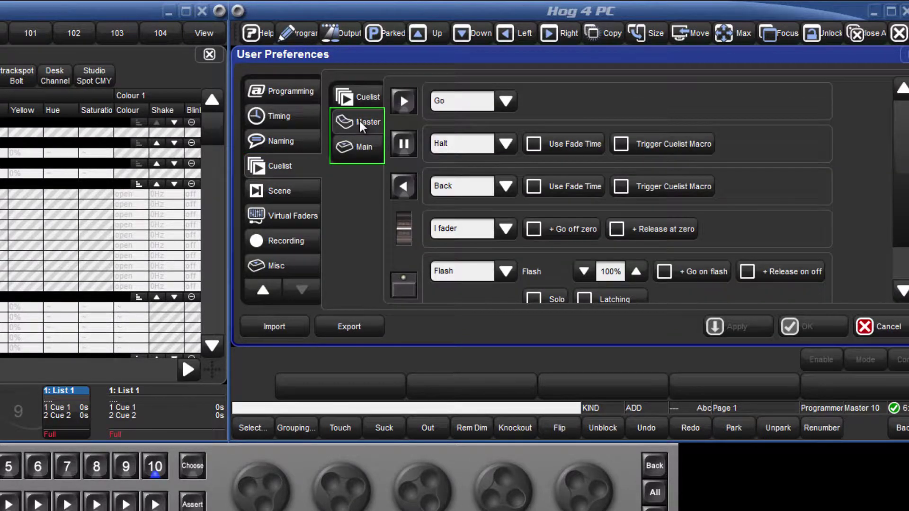
click(358, 150)
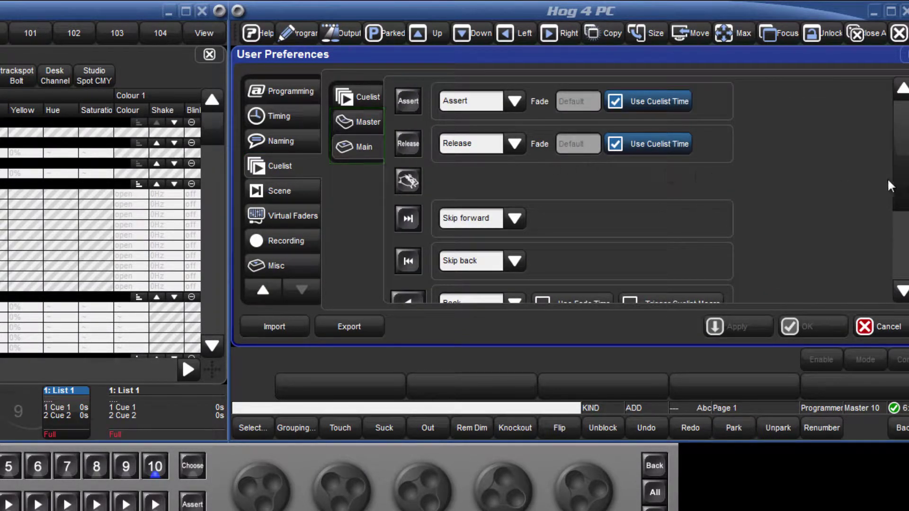
scroll(404, 286, down, 5)
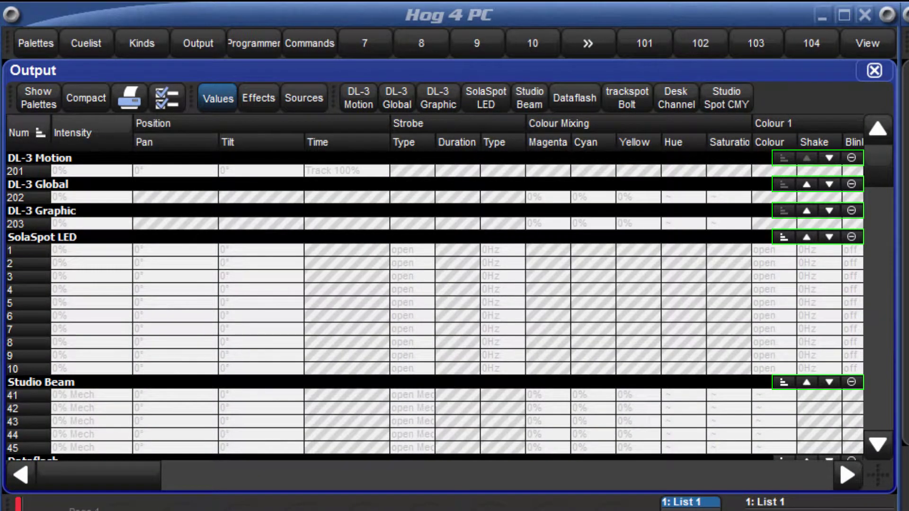
Collapse and expand SolaSpot LED, move it below then back above Studio Beam, and sort descending
click(854, 237)
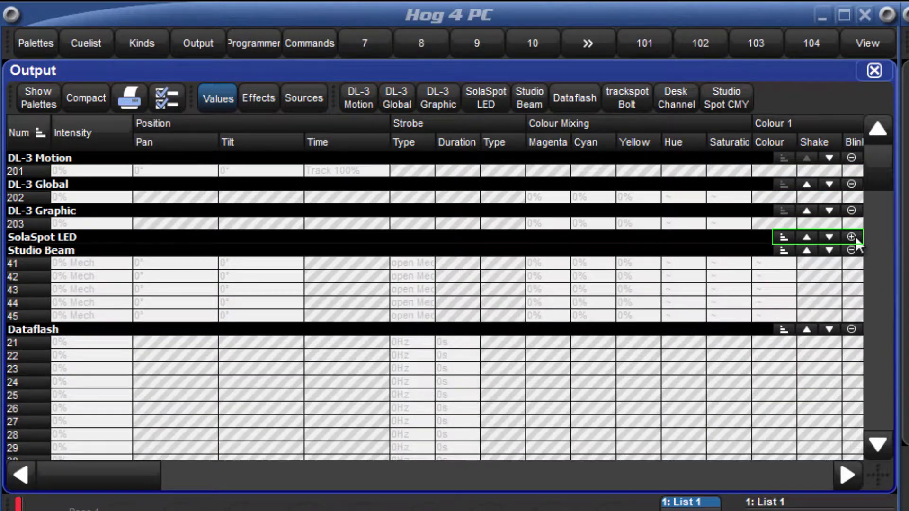
click(853, 236)
click(833, 238)
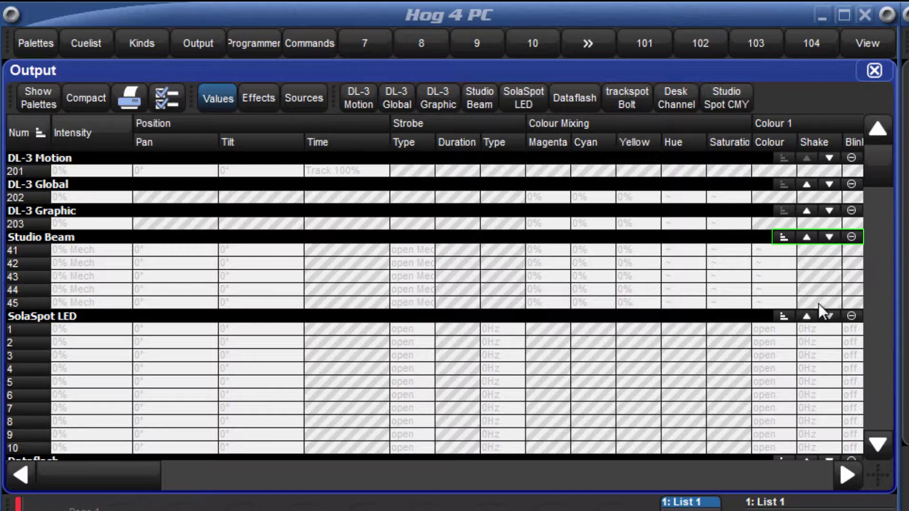
click(807, 315)
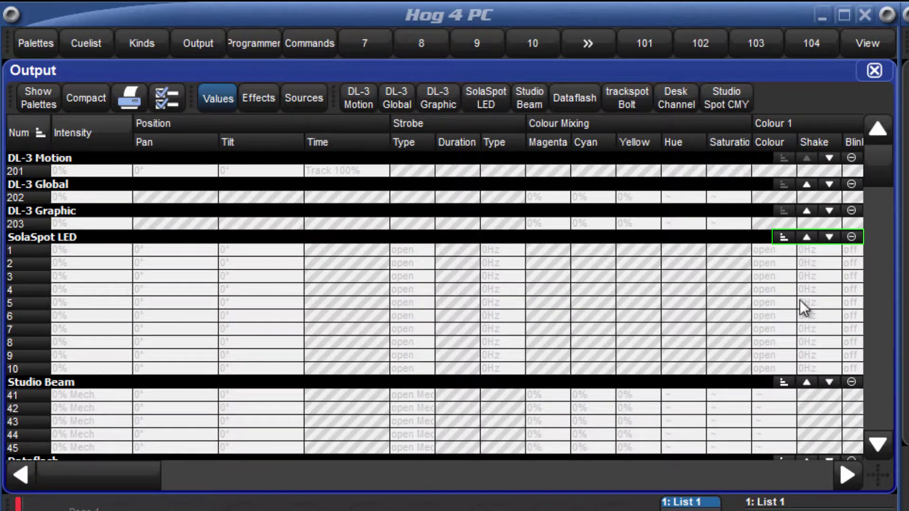
click(784, 237)
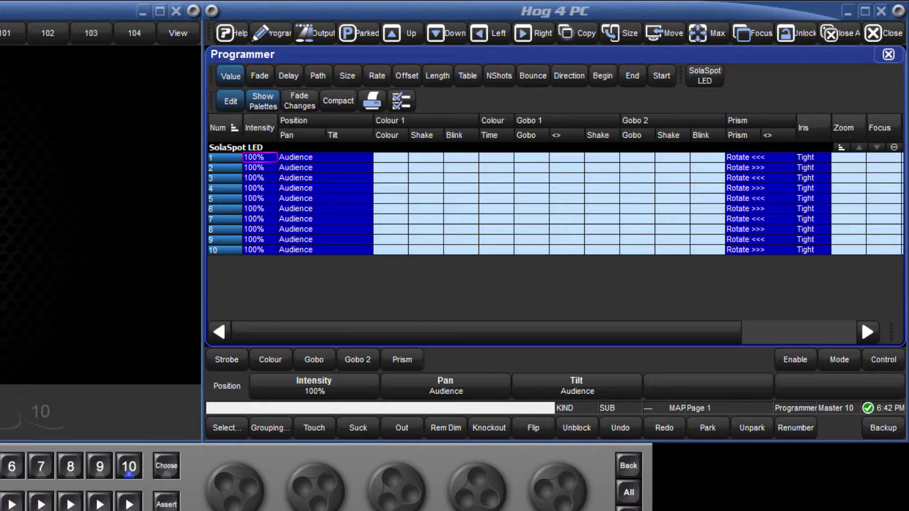
key(ctrl+r)
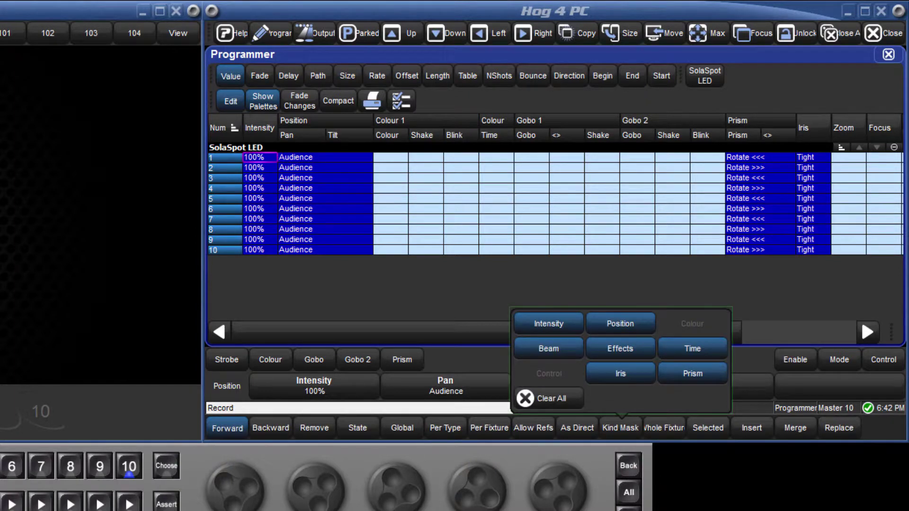
click(557, 323)
click(620, 319)
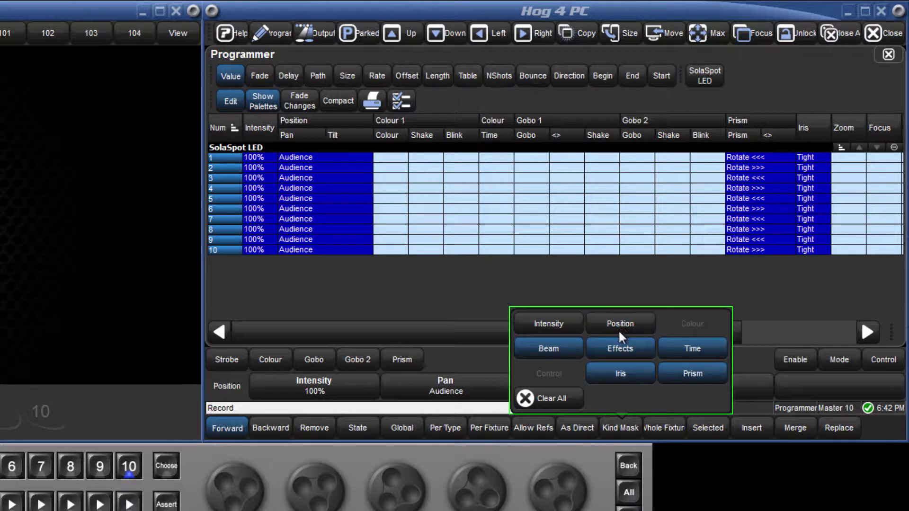
click(566, 349)
click(609, 347)
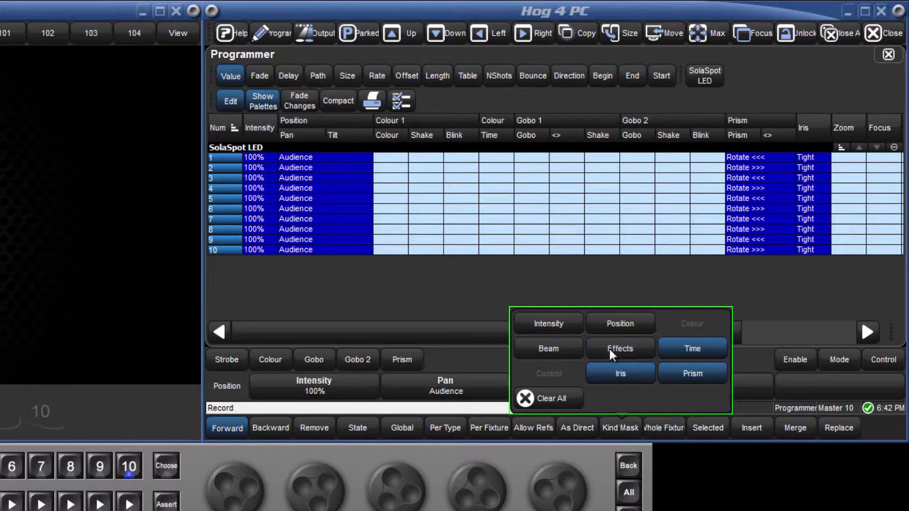
key(Escape)
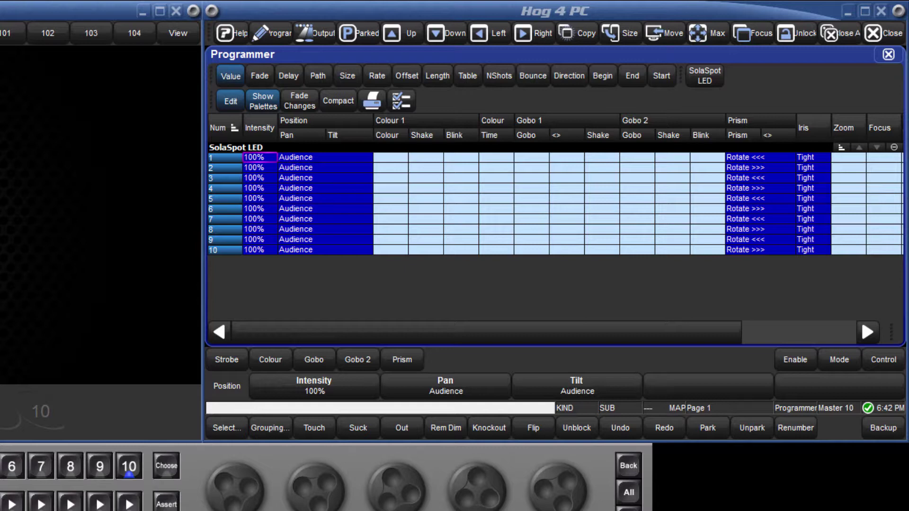
key(ctrl+e)
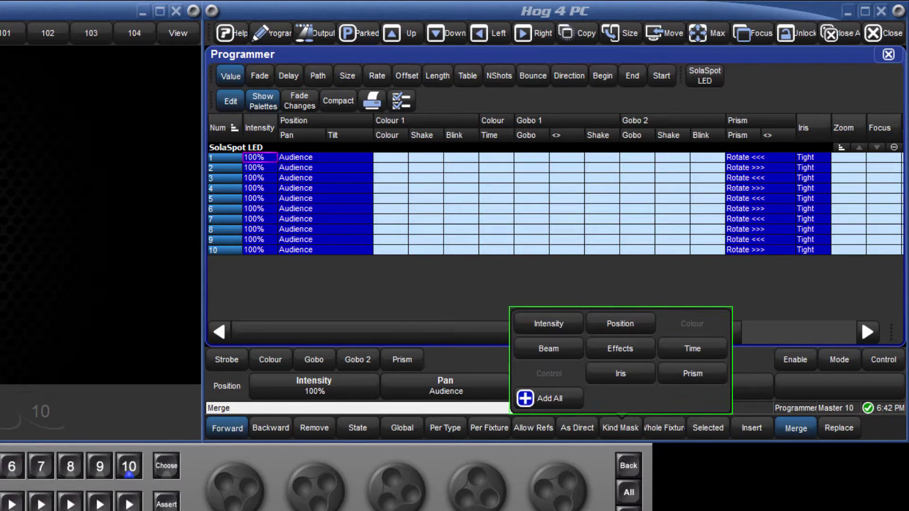
click(551, 320)
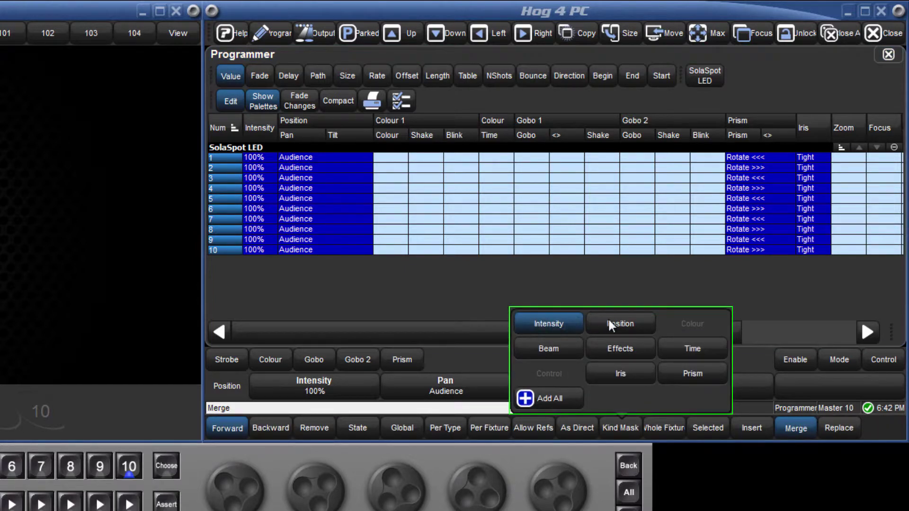
click(614, 321)
click(569, 355)
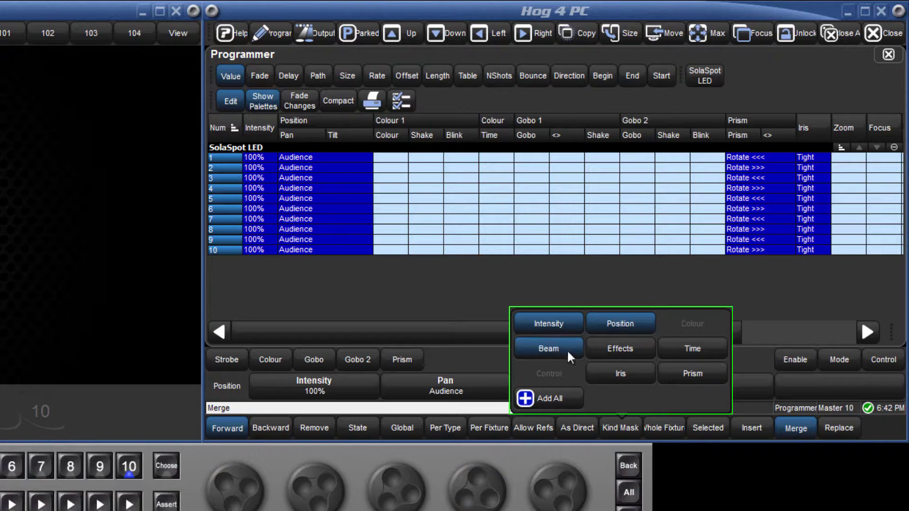
click(617, 356)
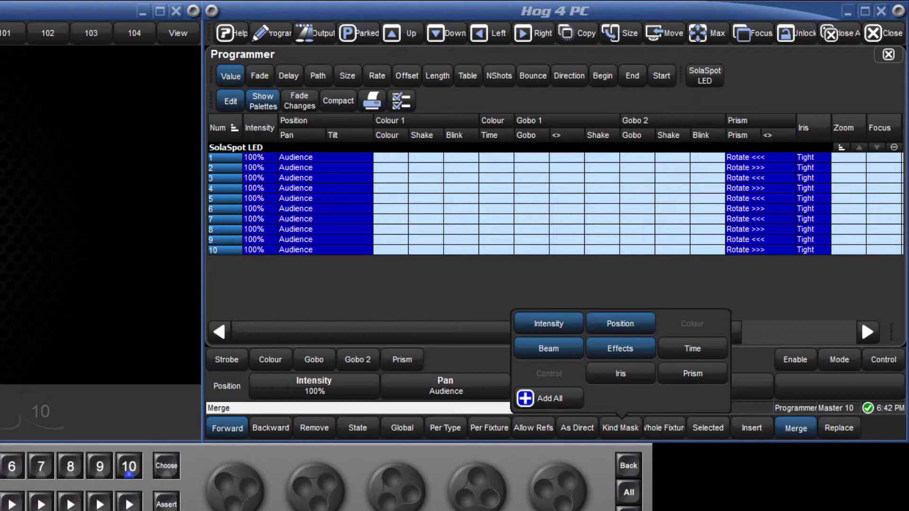
key(Escape)
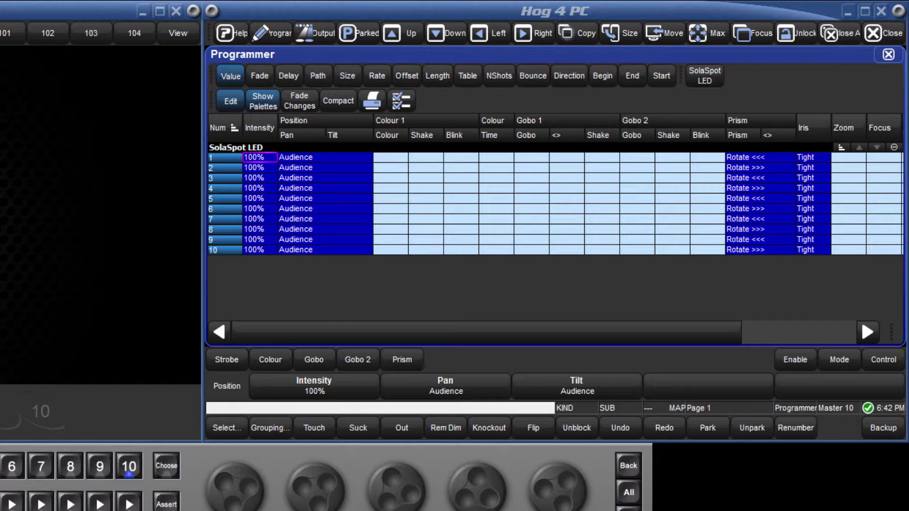
Start a record with the Intensity, Prism and Iris kinds masked out
key(alt+r)
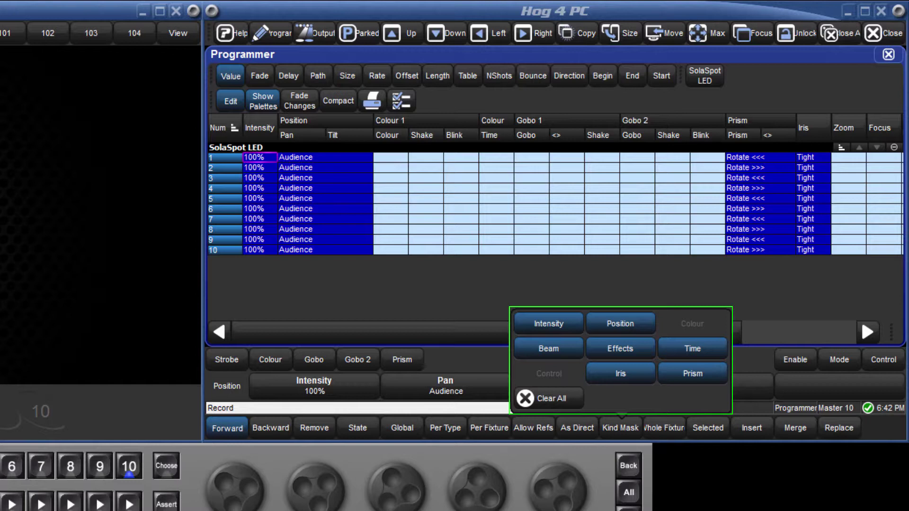
click(571, 323)
click(686, 376)
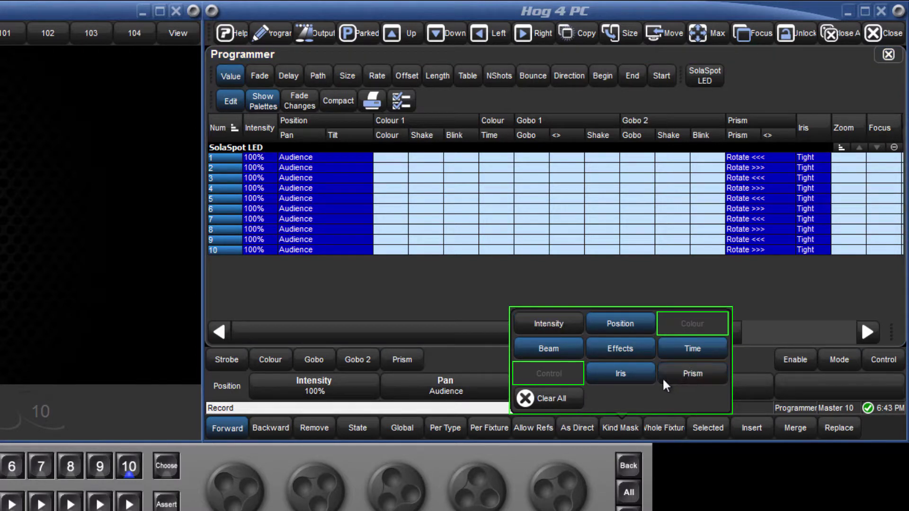
click(629, 375)
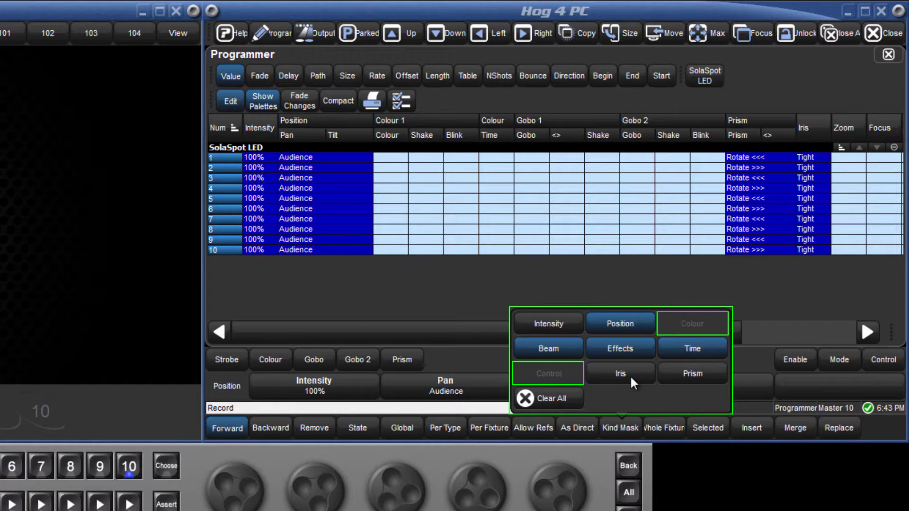
Restore Iris, Prism and Intensity, clear the kind mask, and record onto master 10
click(629, 375)
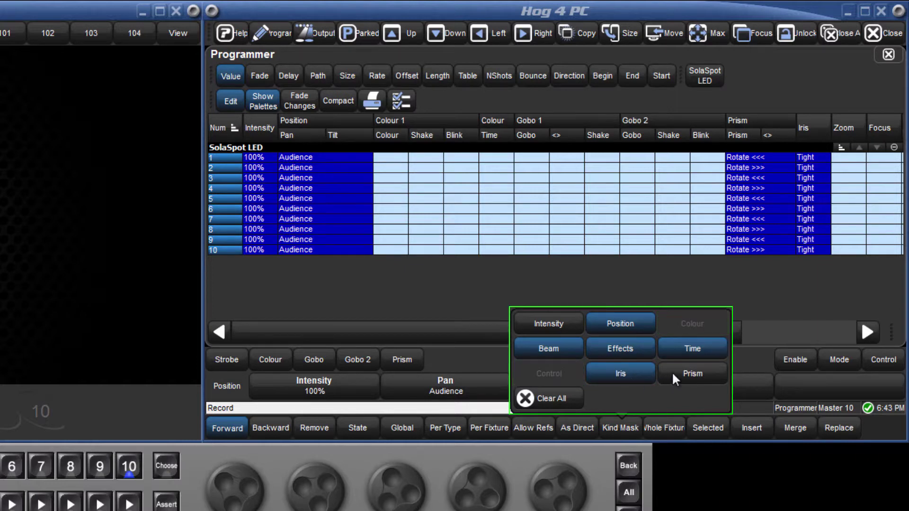
click(672, 371)
click(570, 320)
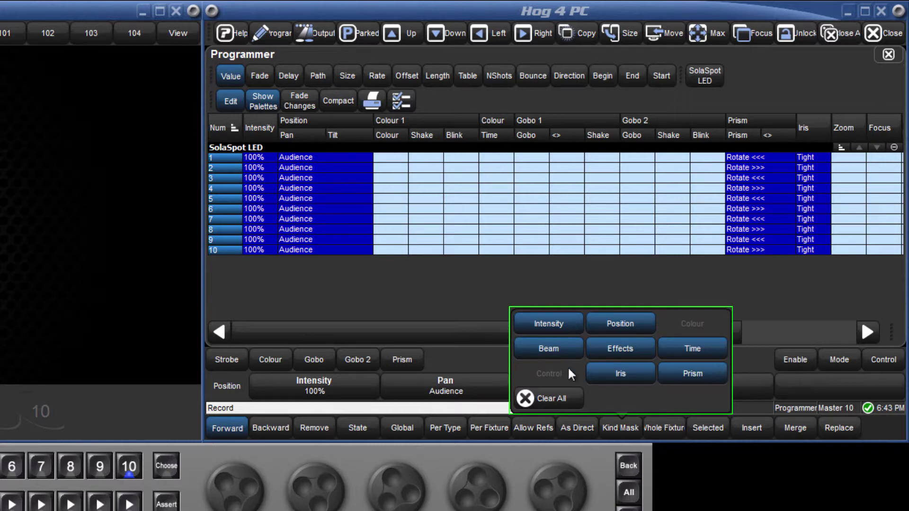
click(566, 397)
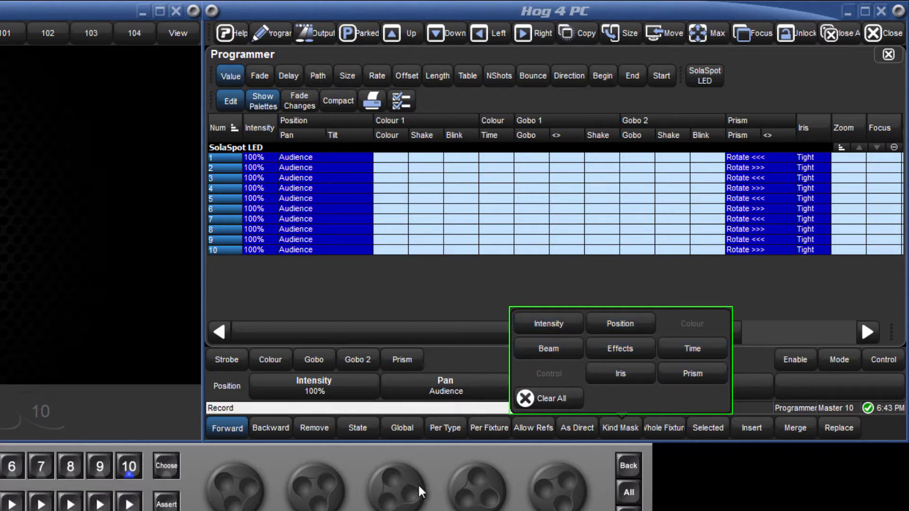
click(131, 469)
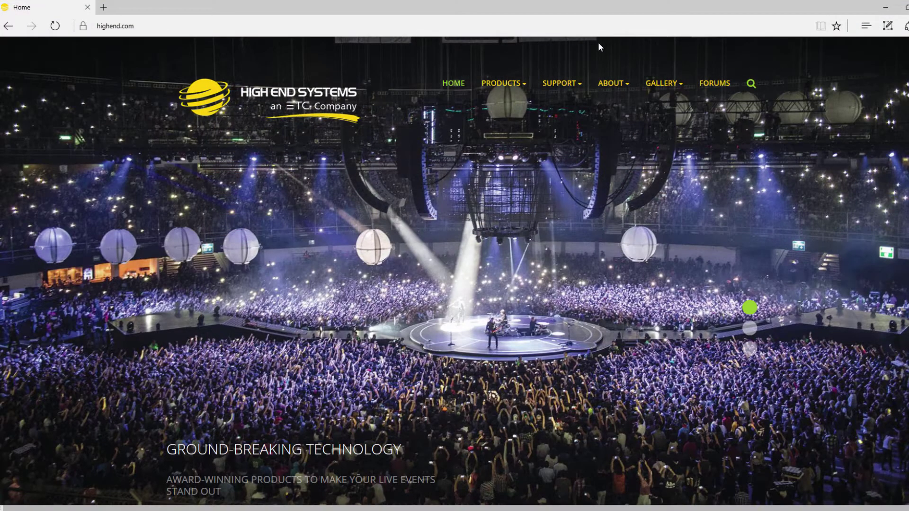
Go to highend.com's Hog 4 Consoles page and expand Software Downloads showing v3.6.1 (b1440) files
mouse_move(498, 87)
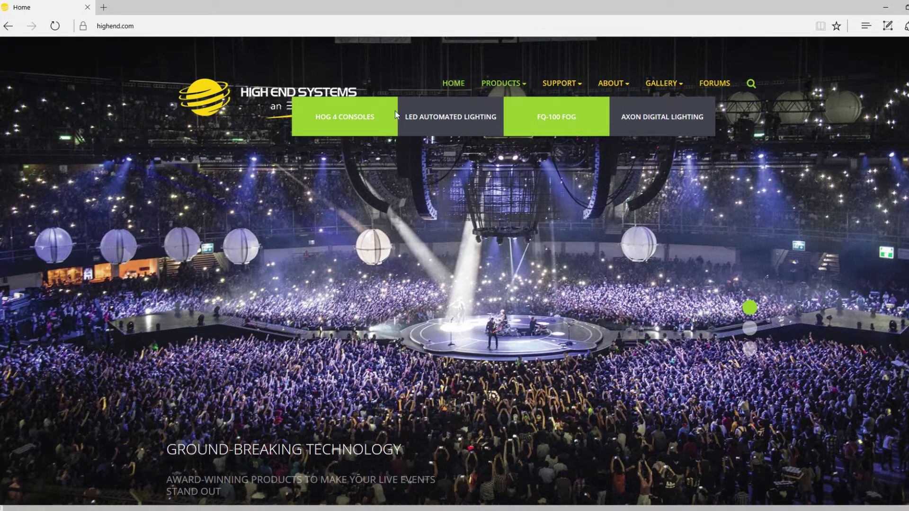
click(346, 118)
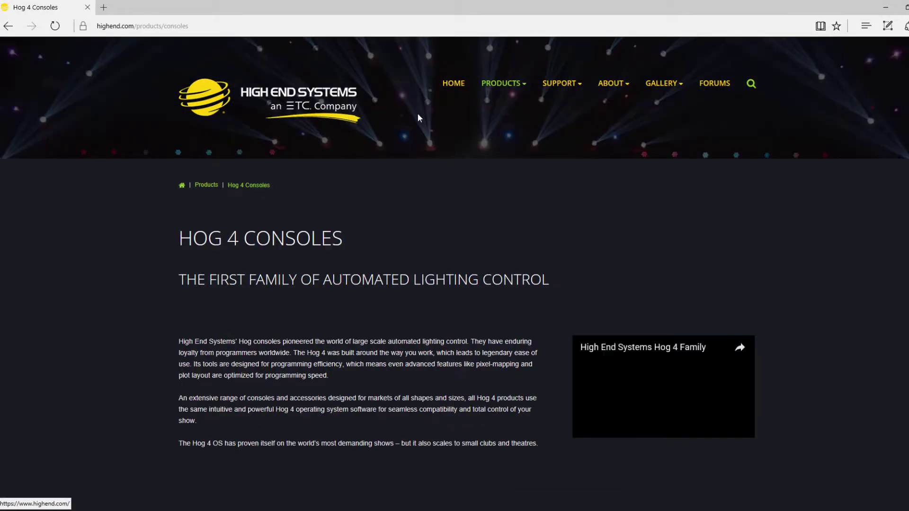
scroll(898, 118, down, 8)
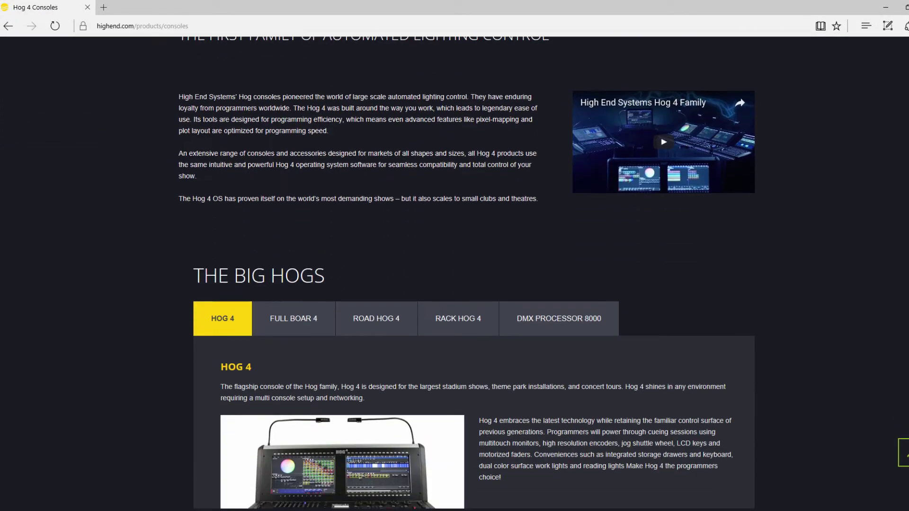
scroll(857, 256, down, 3)
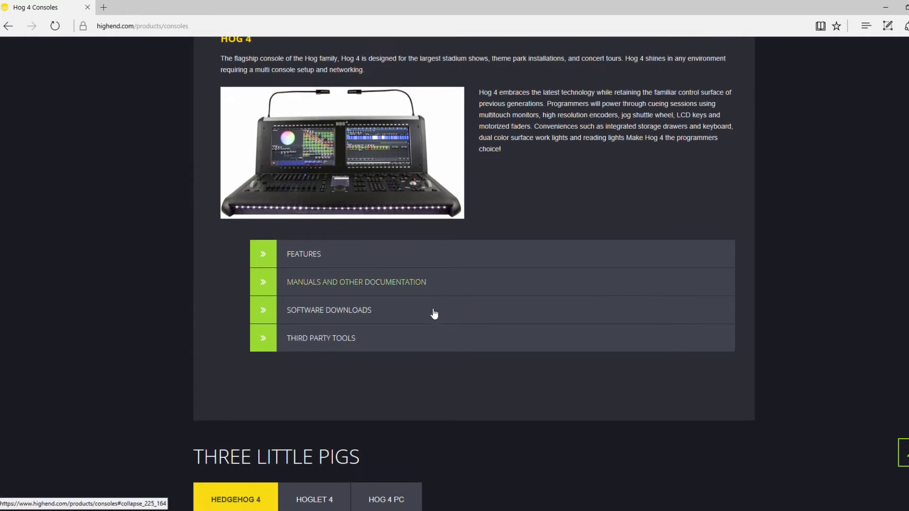
click(270, 322)
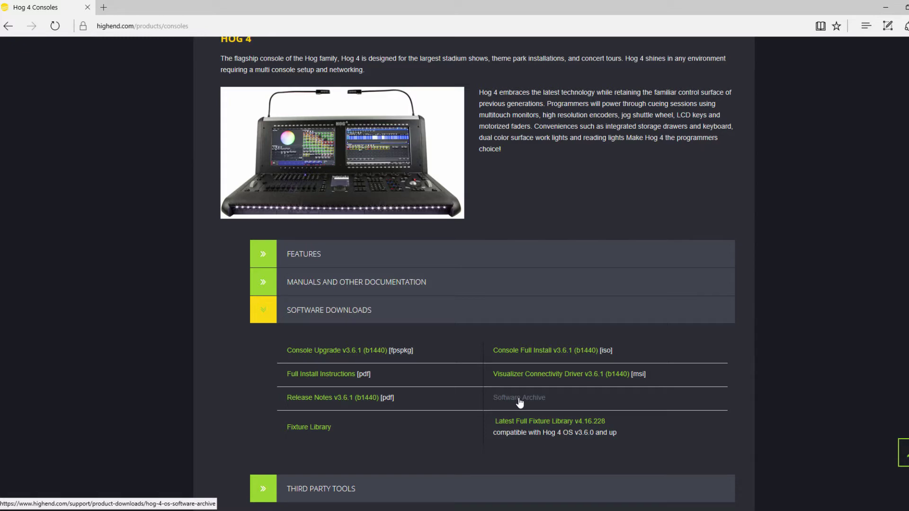
Open the Hog 4 OS software archive, then go to the Support Training Center page
click(520, 399)
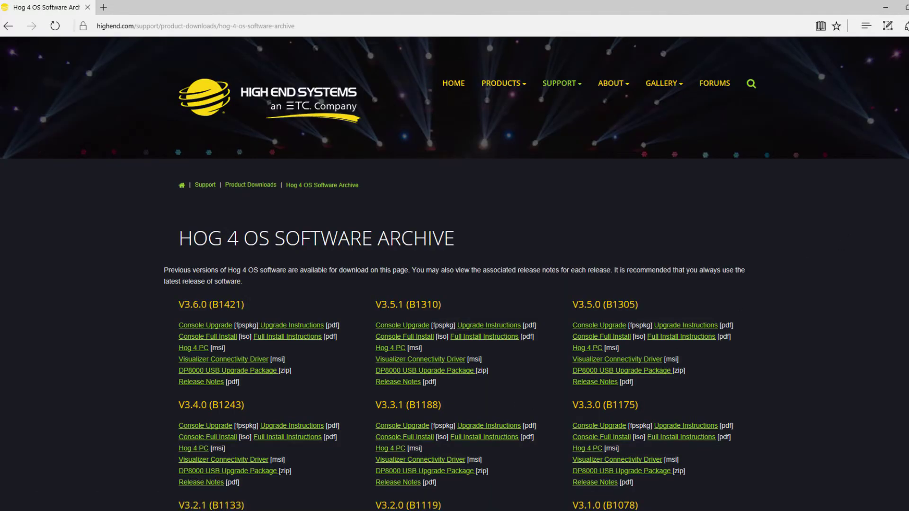
mouse_move(563, 88)
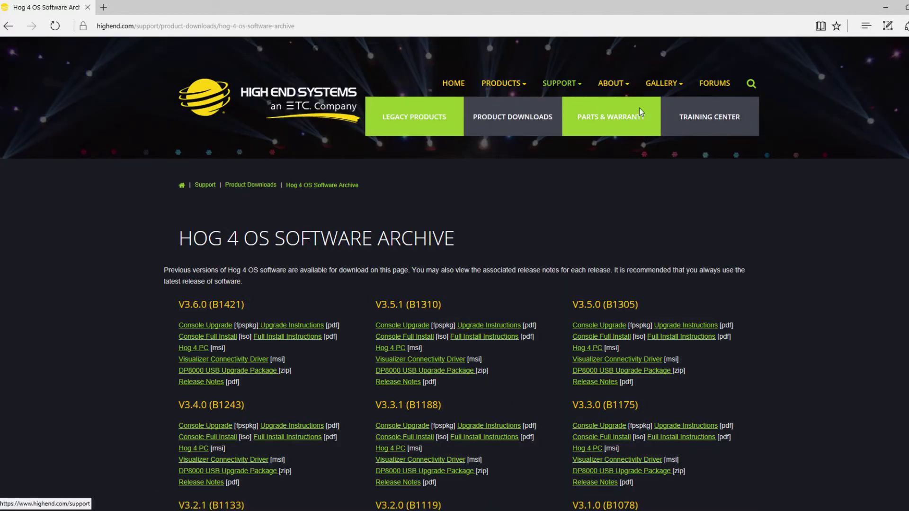
click(711, 122)
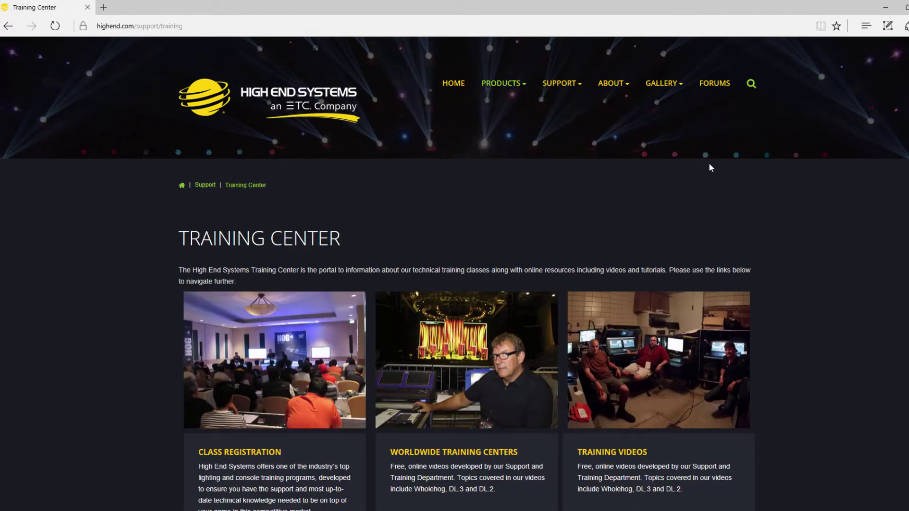
Open Training Videos and show the 31-video Hog 4 Training Videos playlist
scroll(683, 364, down, 3)
click(615, 403)
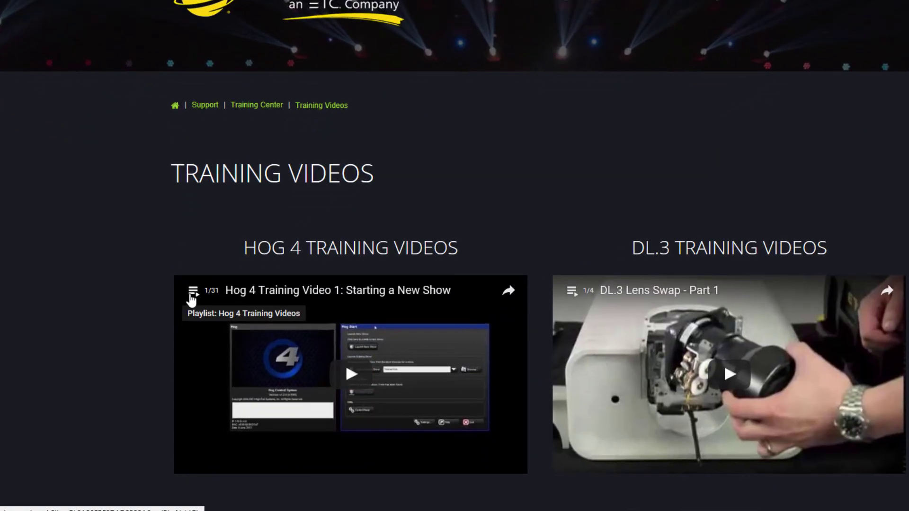
click(195, 308)
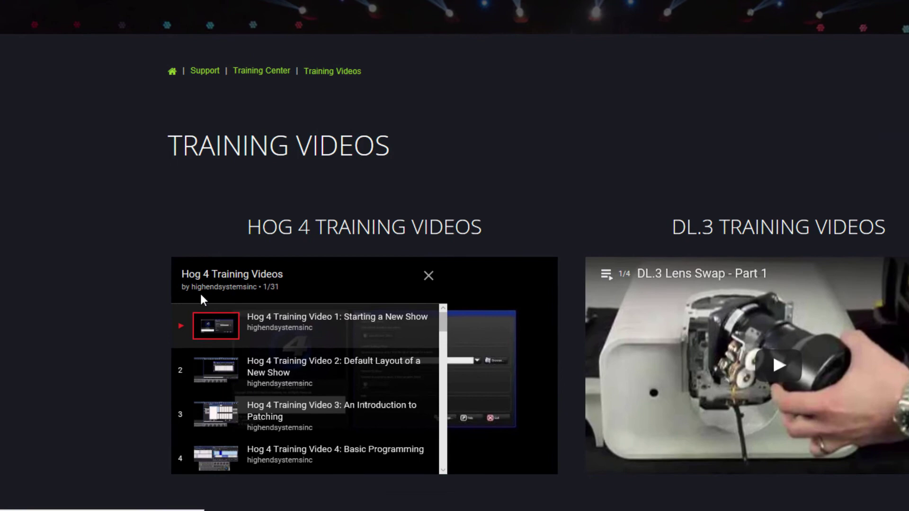
drag(464, 304, 466, 373)
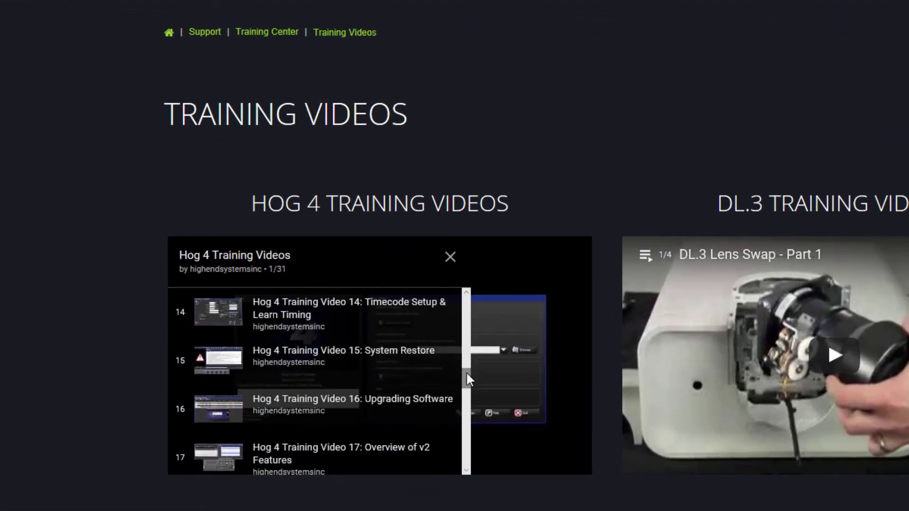